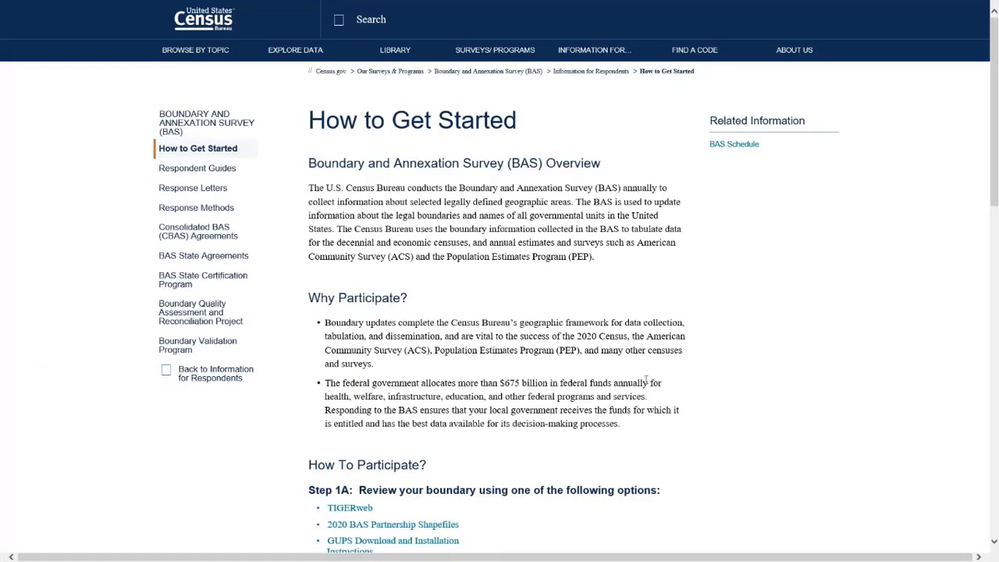
Open the TIGERweb map application from the survey's boundary review options.
scroll(759, 388, down, 3)
scroll(769, 388, down, 2)
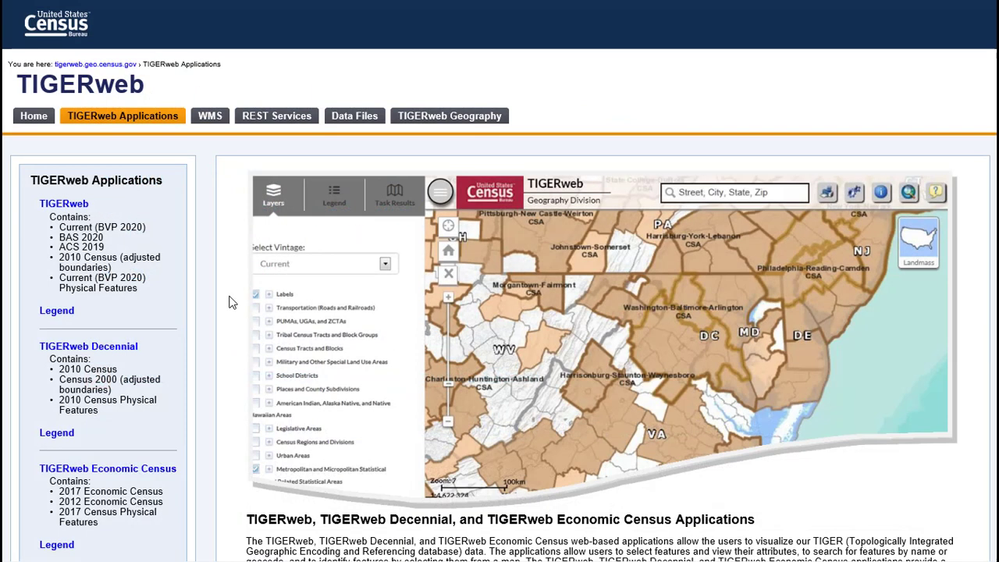
click(85, 209)
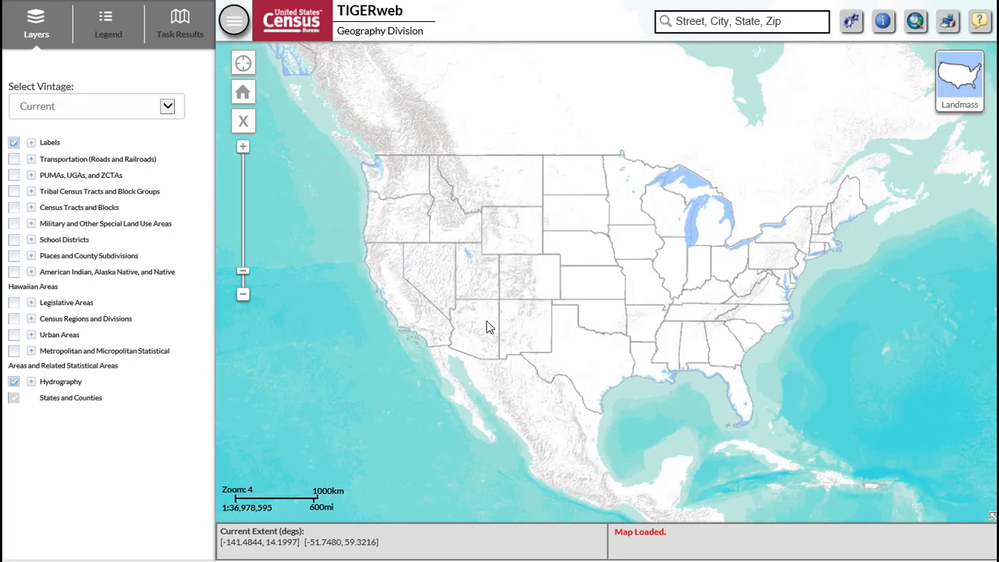
Keep the map vintage on Current and turn on the Places and County Subdivisions layer.
click(168, 108)
click(156, 115)
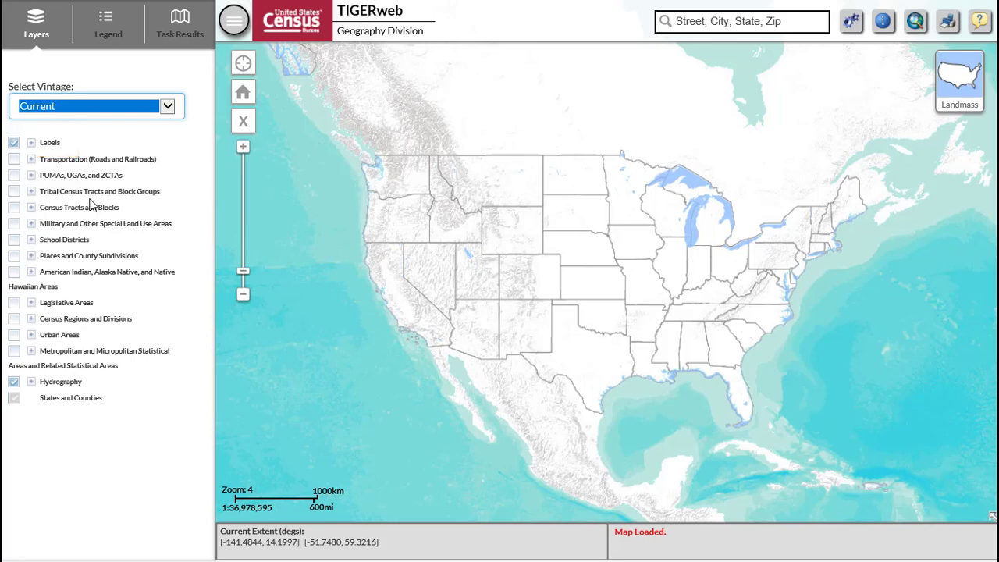
click(14, 256)
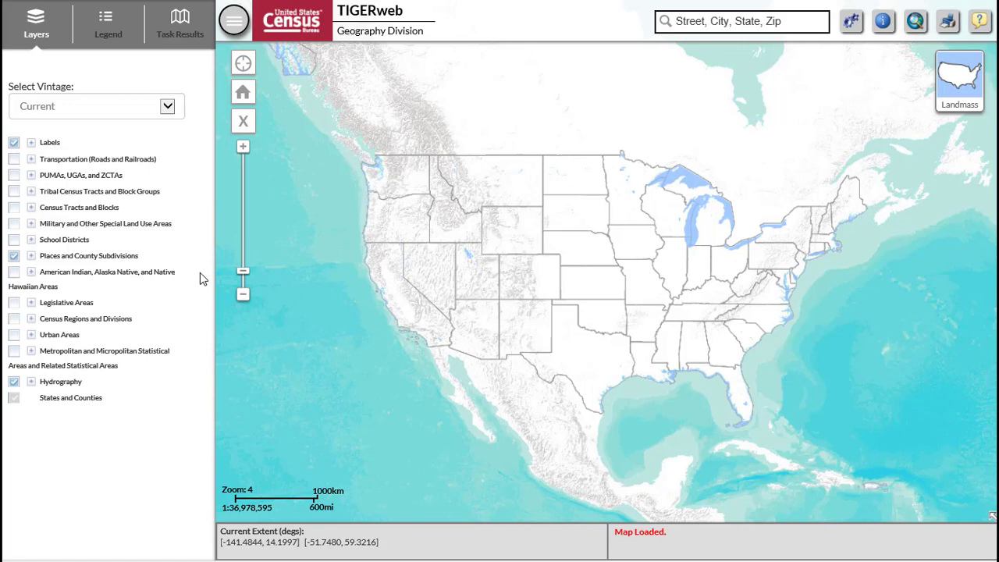
Run an attribute query on Places and County Subdivisions for the feature name corvallis in the Incorporated Places layer.
click(916, 22)
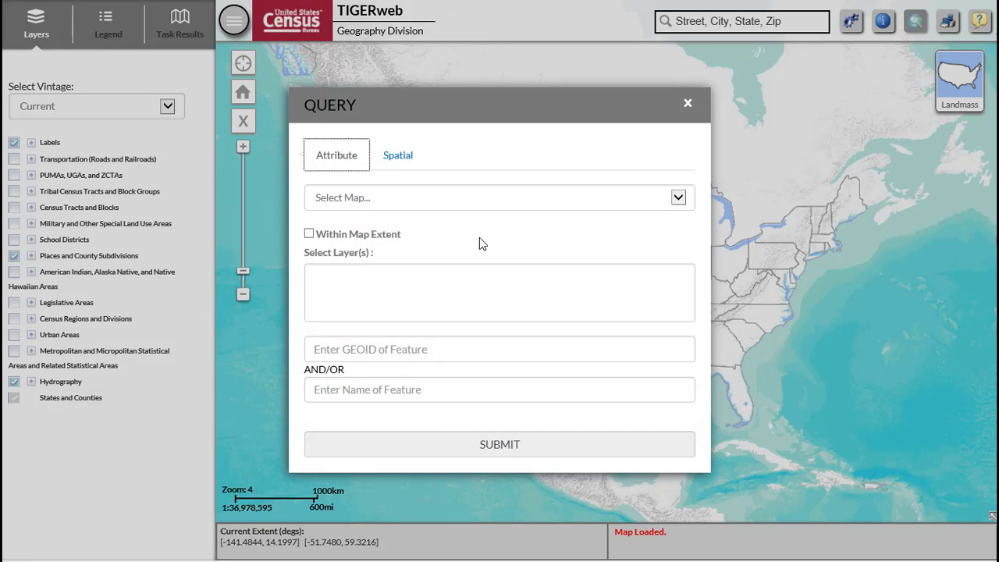
click(679, 201)
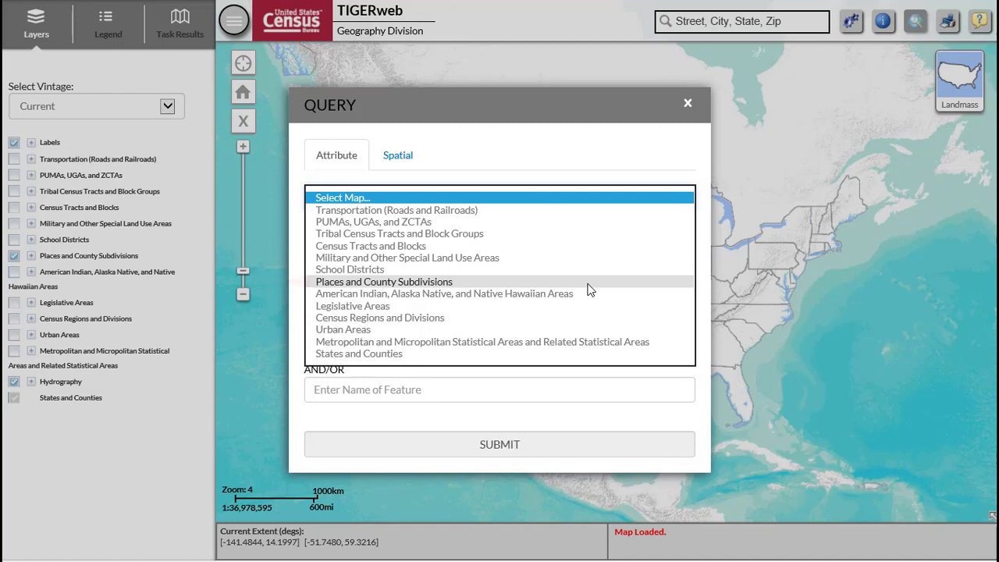
click(589, 283)
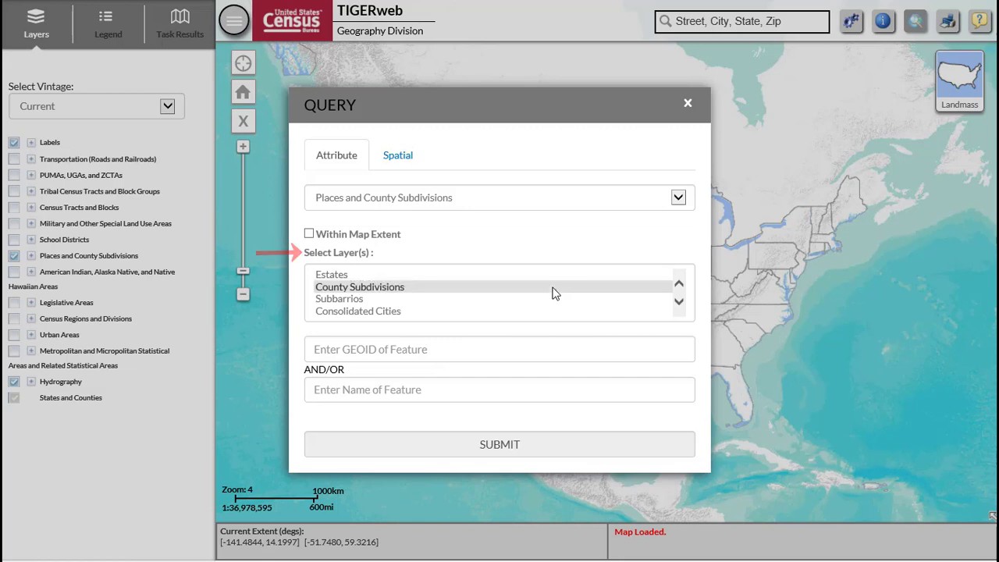
scroll(554, 292, down, 1)
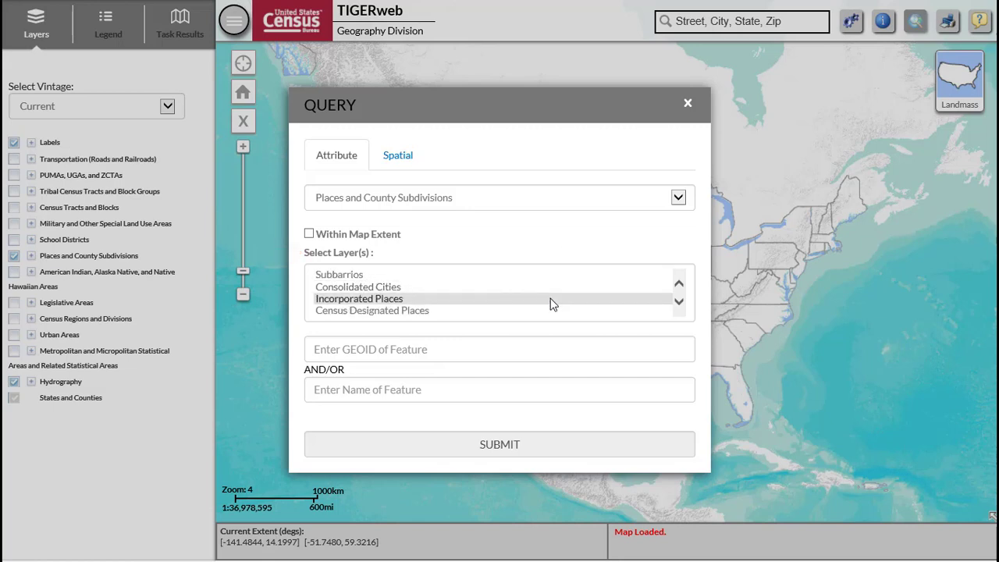
click(551, 300)
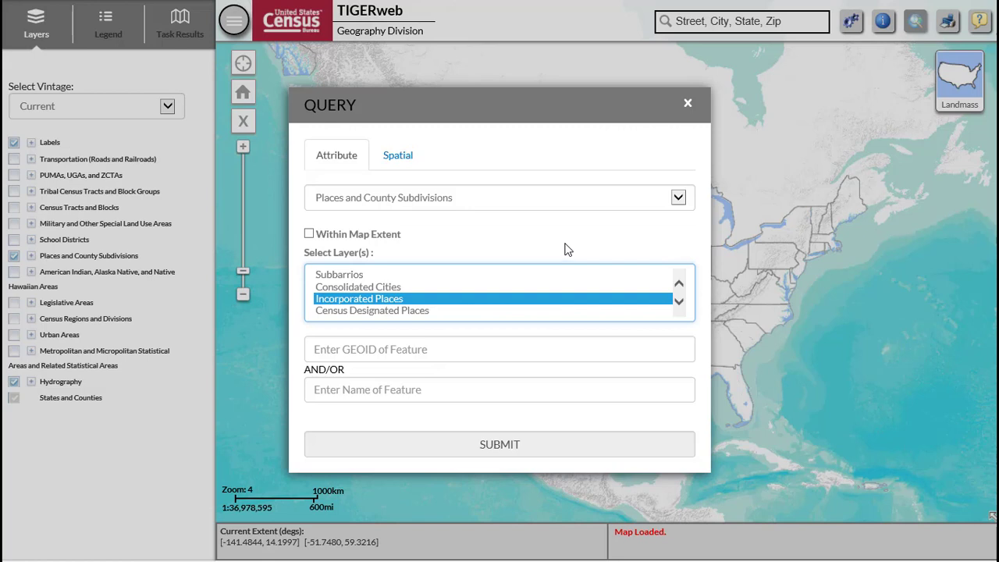
click(502, 390)
text(corvallis)
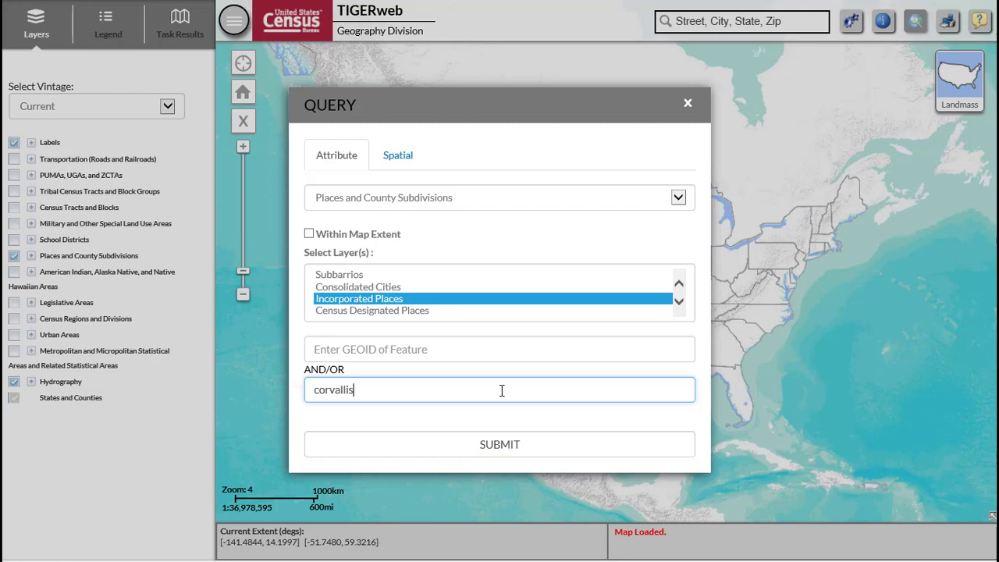
click(502, 444)
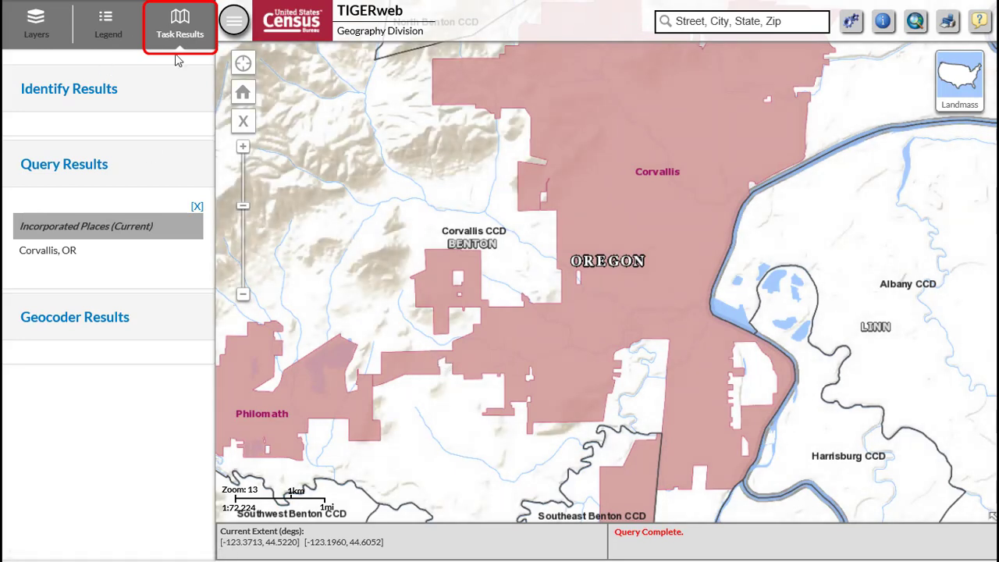
Review the attributes of the Corvallis, OR query result and examine the city's boundary toward Philomath up close.
click(74, 251)
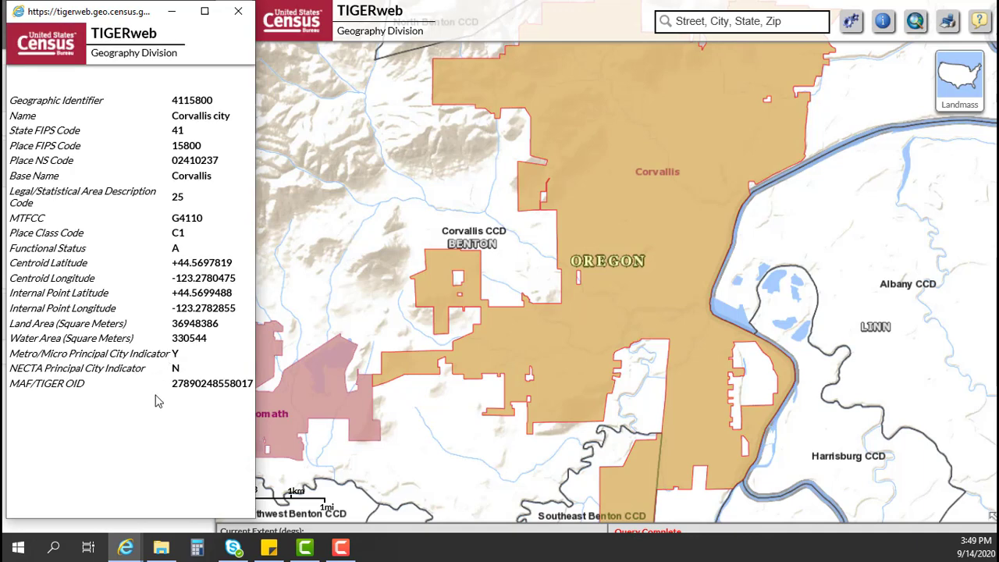
click(238, 12)
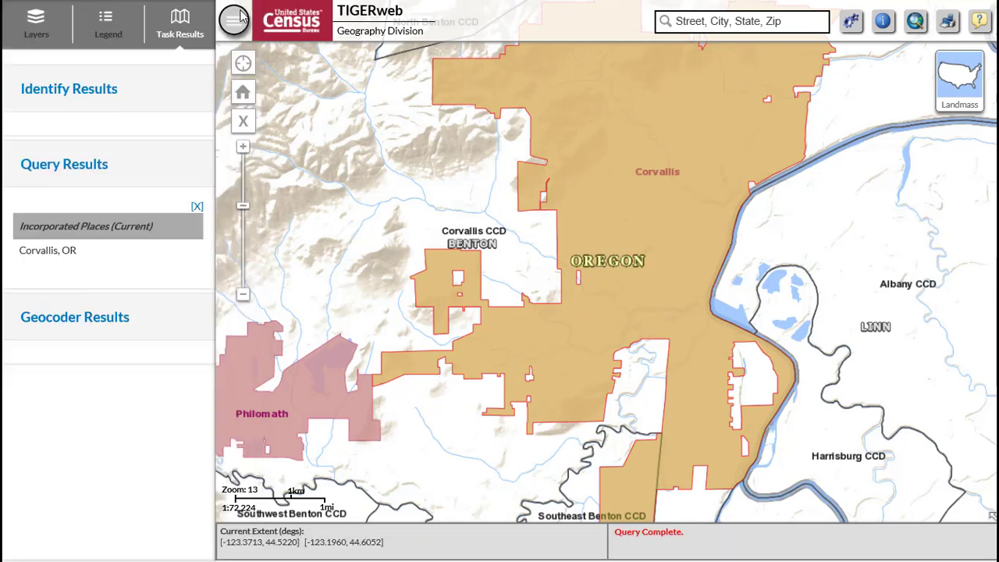
double_click(513, 337)
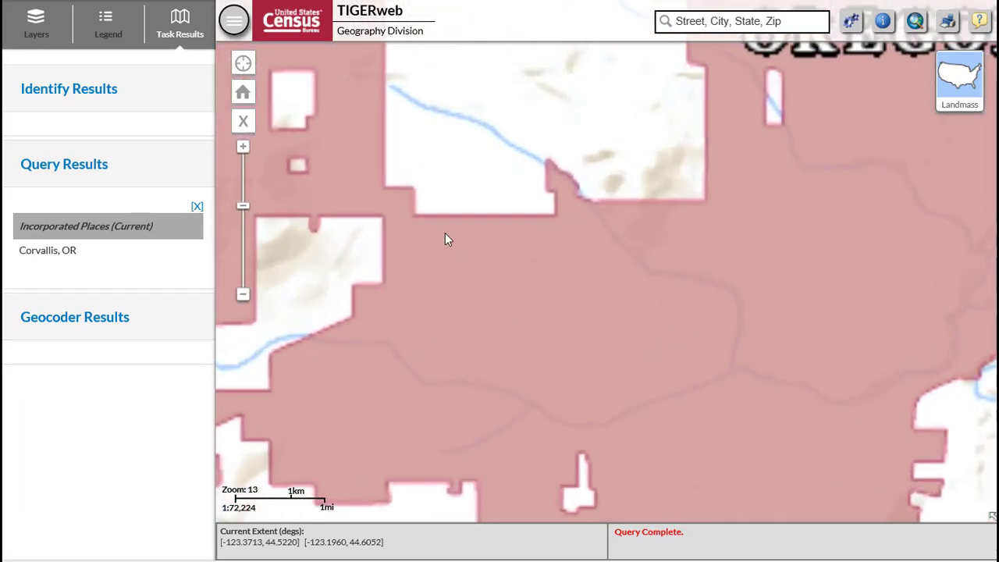
drag(430, 195, 458, 164)
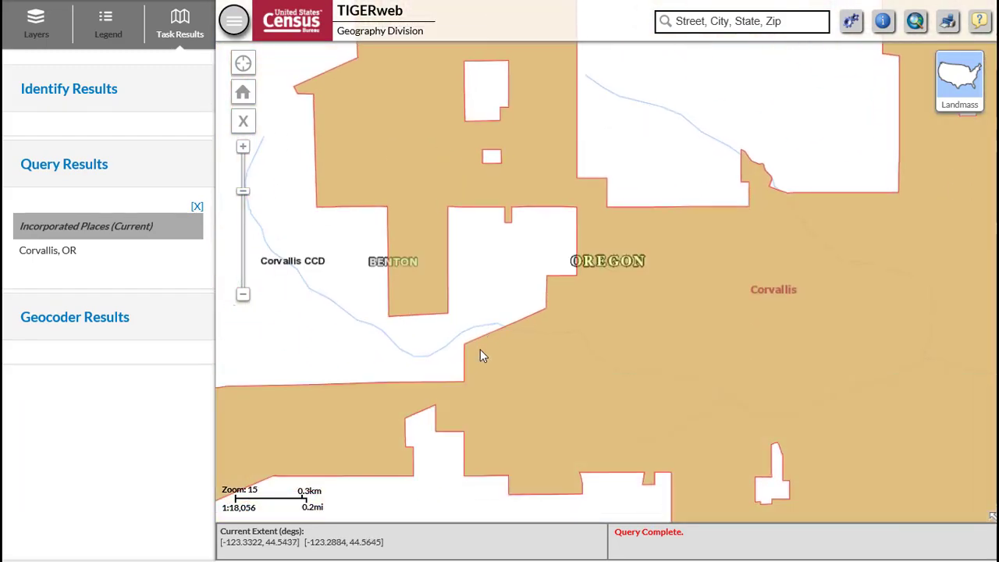
drag(480, 356, 686, 284)
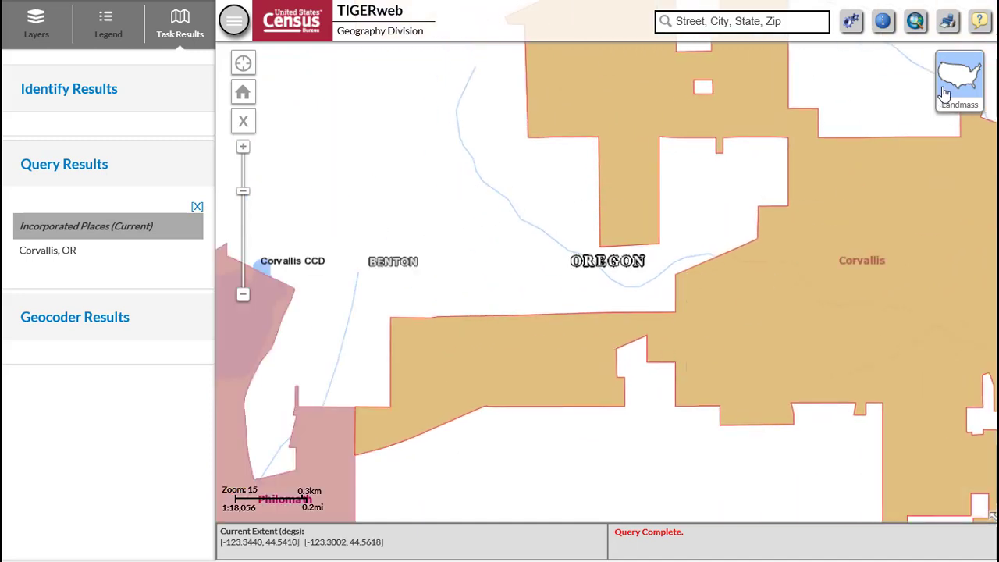
Switch the basemap to Satellite and review the Corvallis boundary against the imagery.
click(945, 92)
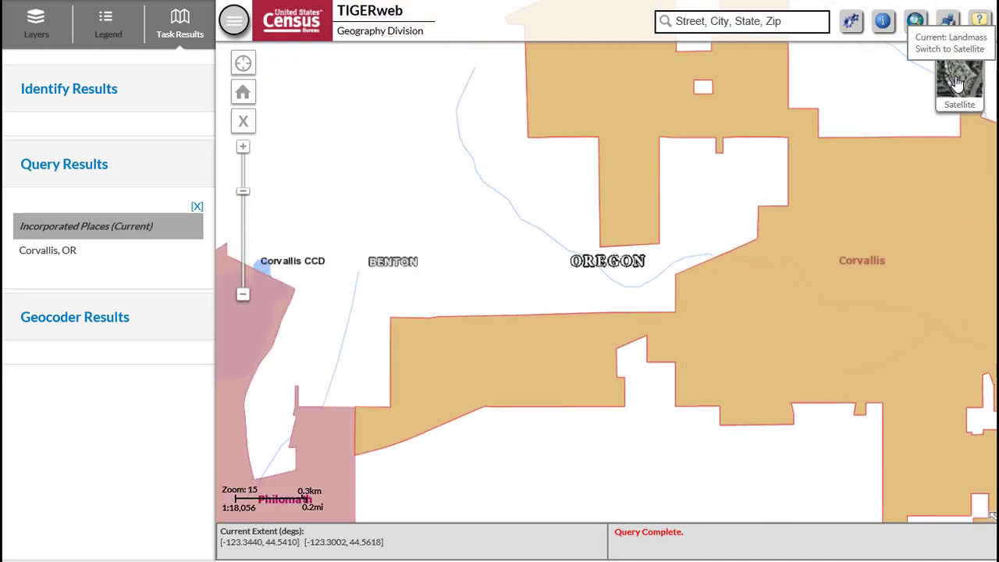
click(956, 82)
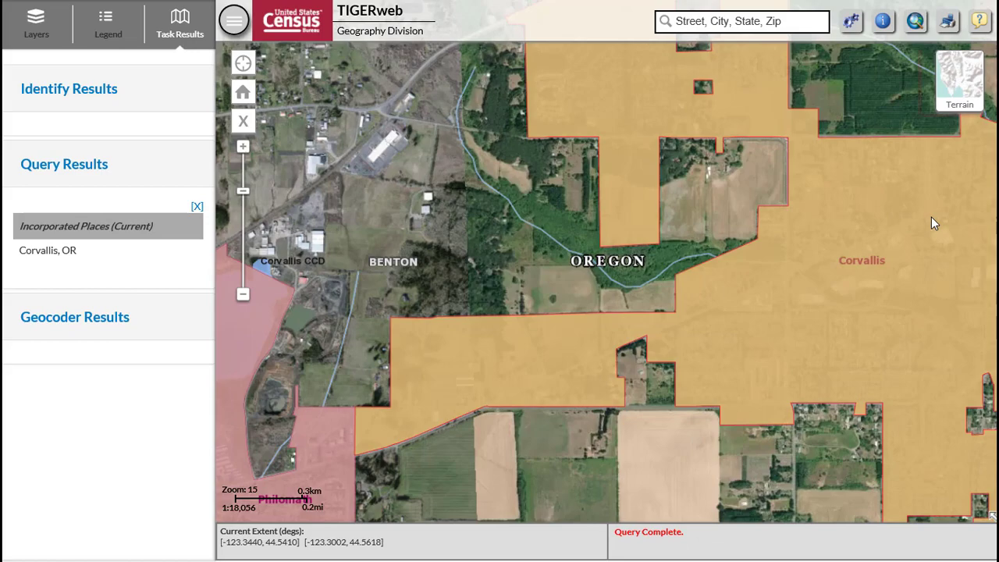
drag(844, 341, 697, 247)
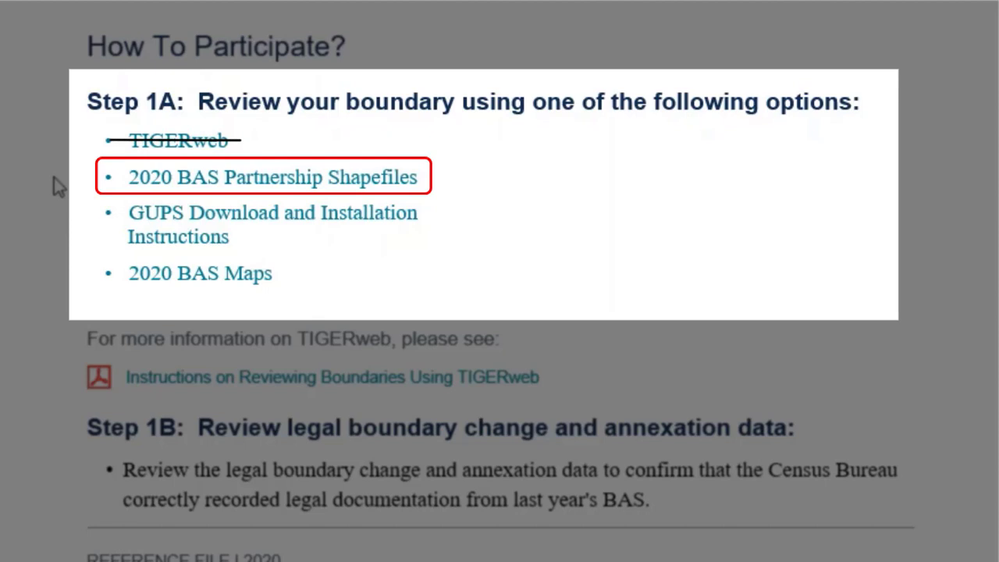
Open the 2020 BAS Partnership Shapefiles page and choose Oregon as the state to download shapefiles for.
click(341, 190)
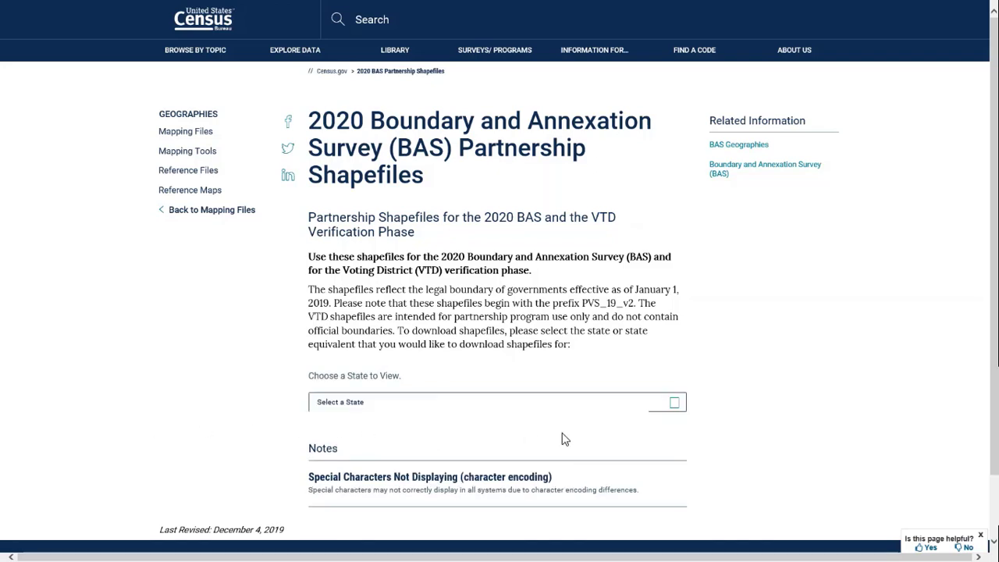
click(675, 412)
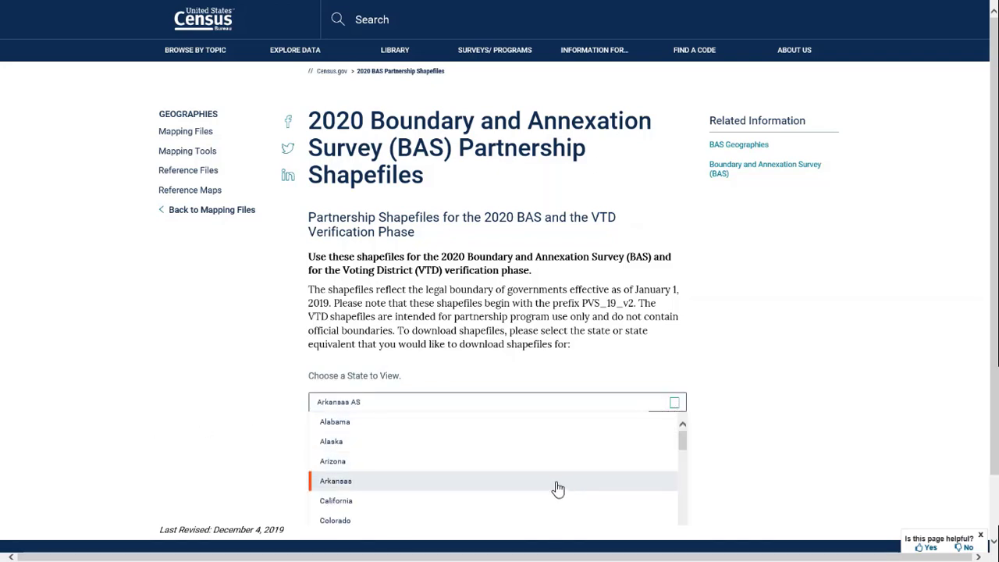
scroll(546, 511, down, 2)
scroll(546, 518, down, 5)
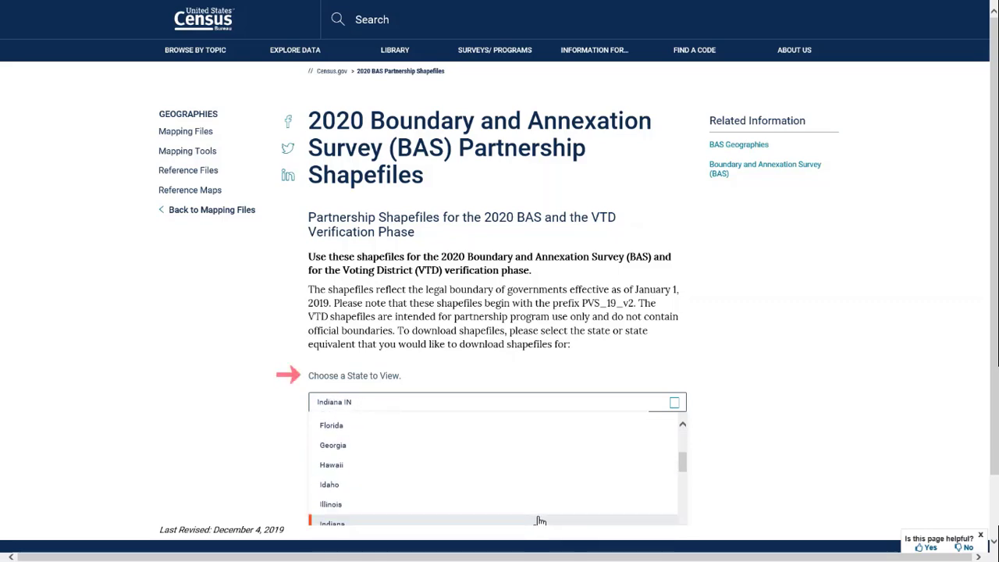
key(Down)
key(Down)
key(Down)
key(Down)
key(Down)
key(Down)
key(Down)
key(Down)
key(Down)
key(Down)
key(Down)
key(Down)
key(Down)
key(Down)
key(Down)
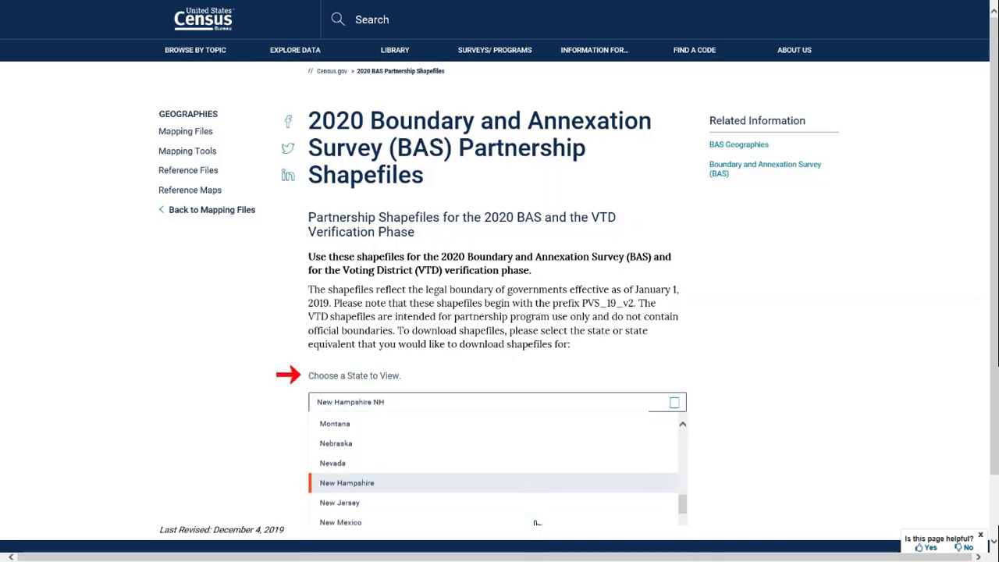
click(482, 515)
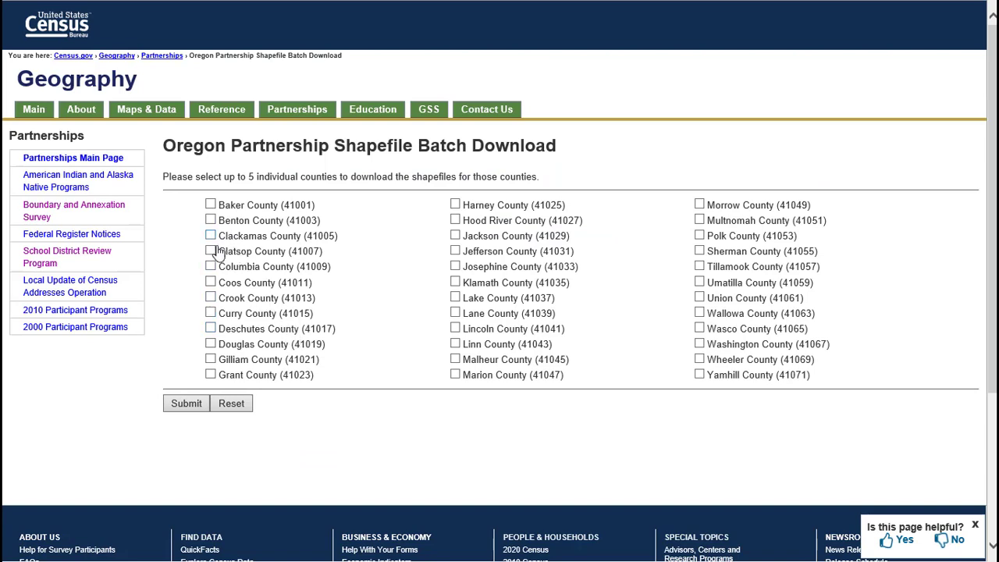
Request the shapefiles for Benton County (41003) and save the download as pvs_batch_from_41 in the Partnership Shapefiles folder.
click(210, 220)
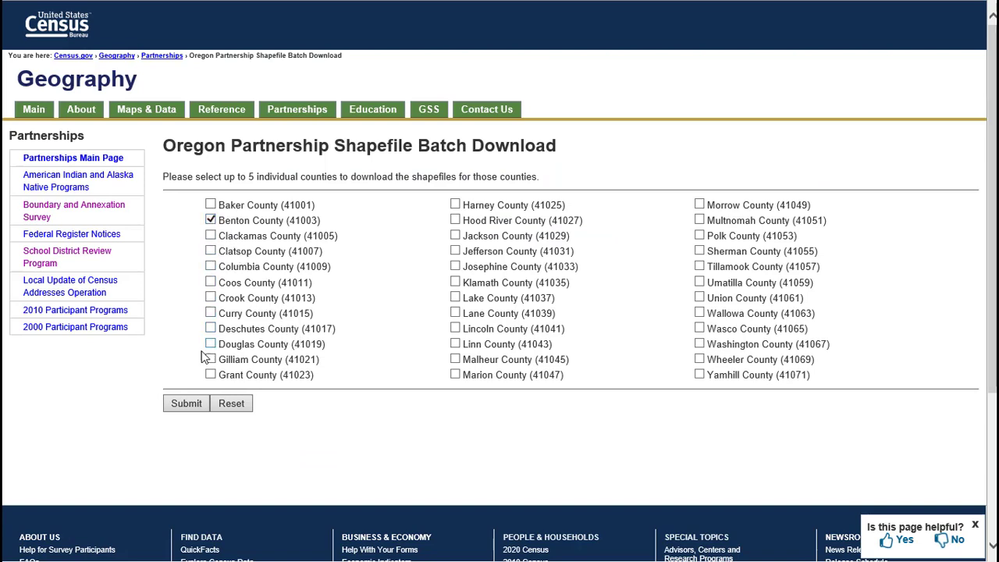
click(191, 404)
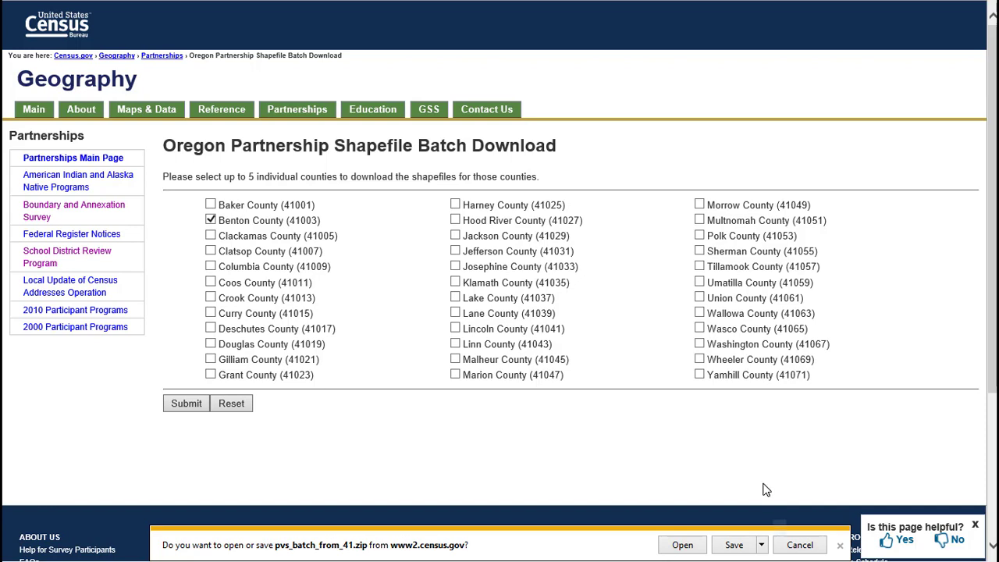
click(761, 545)
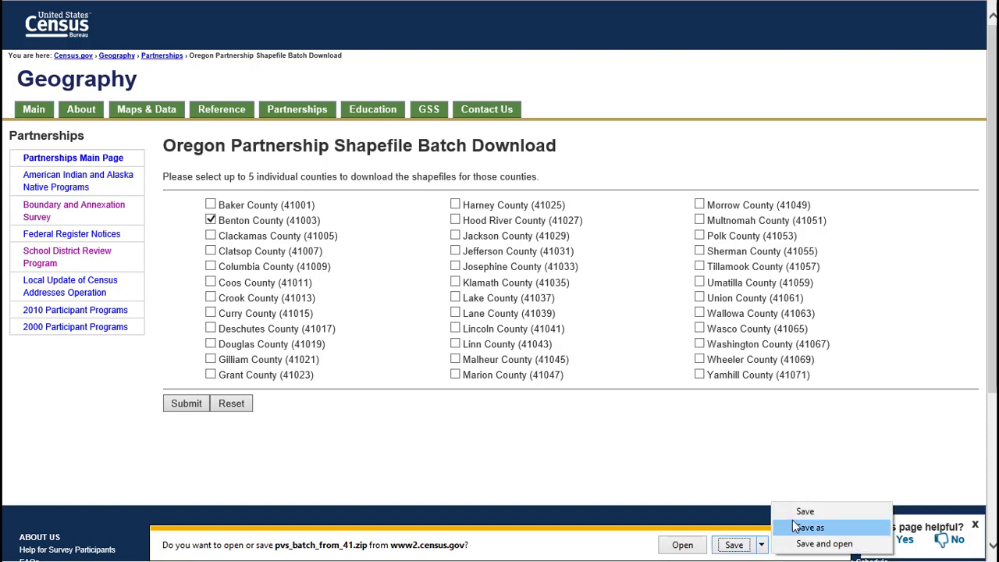
click(800, 526)
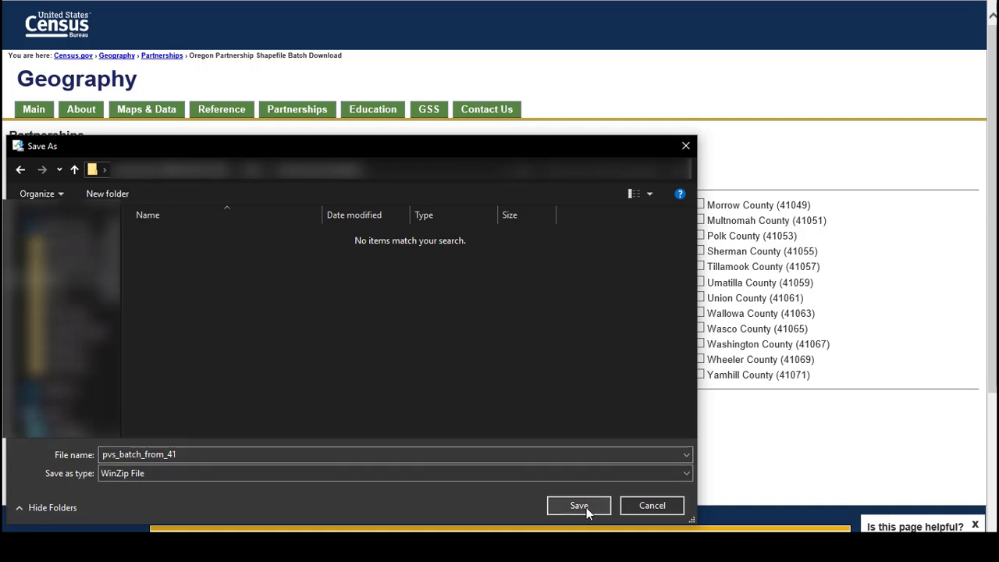
click(586, 507)
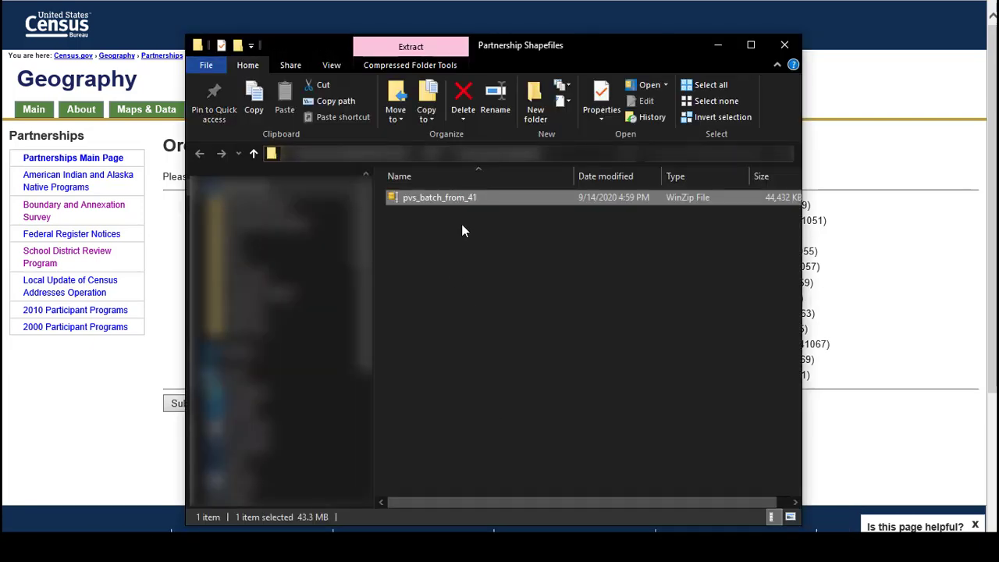
Unzip the pvs_batch_from_41 archive into its current folder with WinZip.
right_click(492, 198)
mouse_move(531, 287)
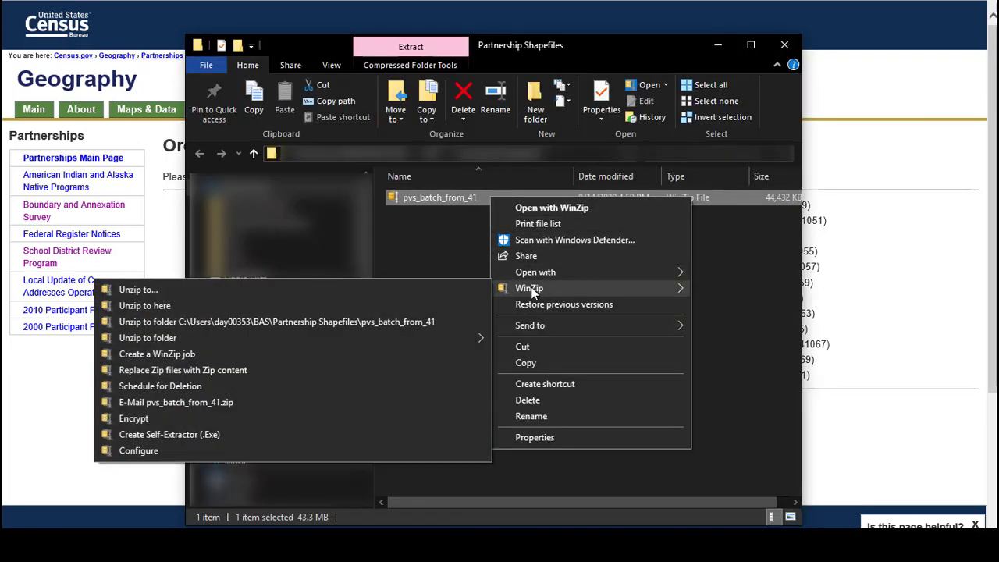
click(396, 305)
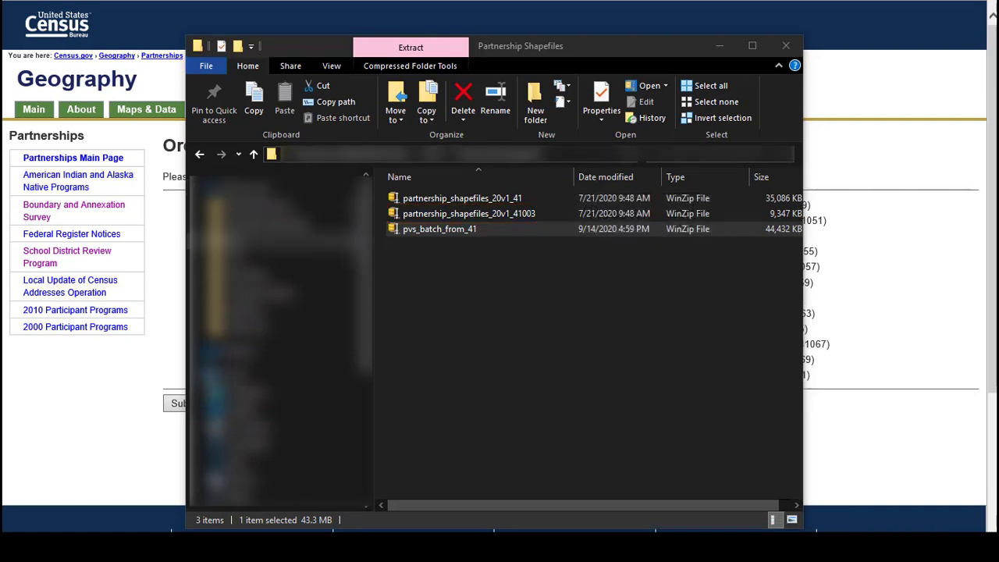
Unzip the county archive partnership_shapefiles_20v1_41003 into the same folder with WinZip.
click(501, 213)
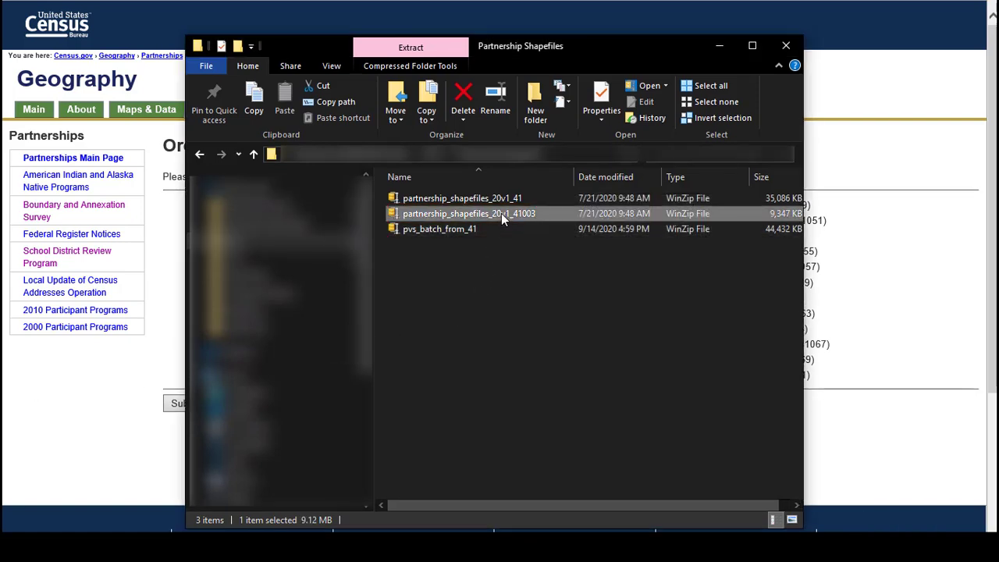
right_click(501, 213)
mouse_move(551, 304)
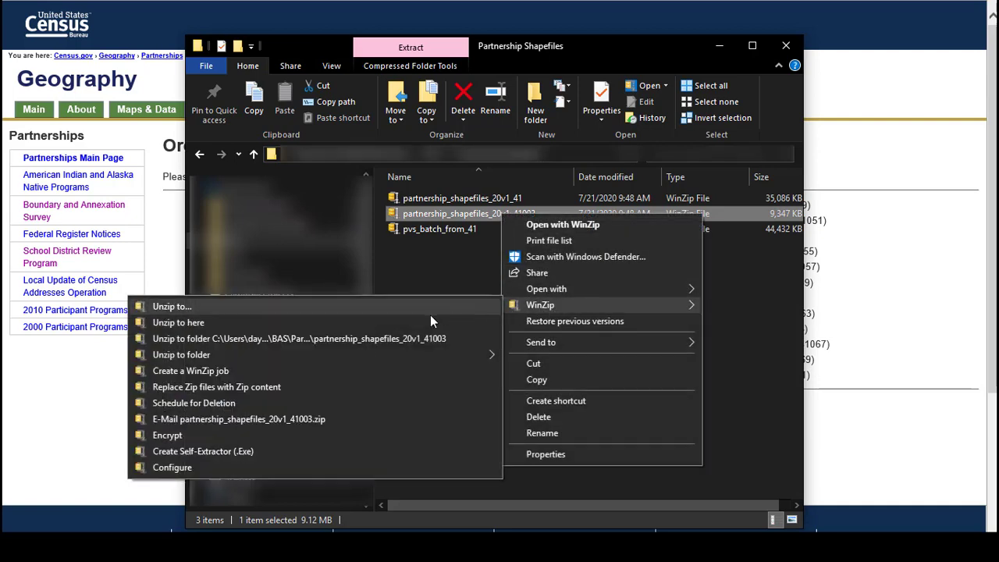
click(426, 324)
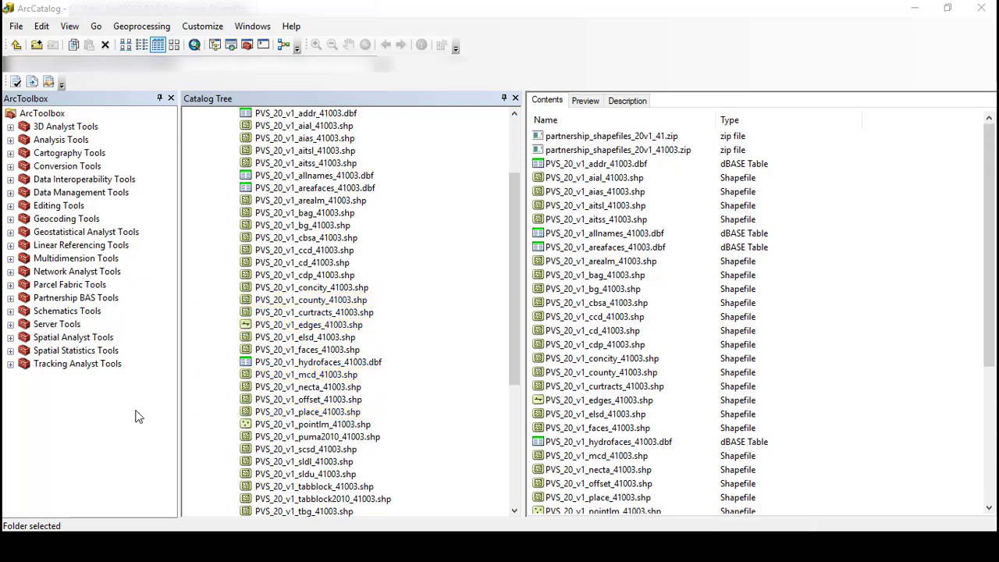
Preview the geography of the Benton County (41003) county, edges, mcd and place shapefiles in ArcCatalog.
click(341, 305)
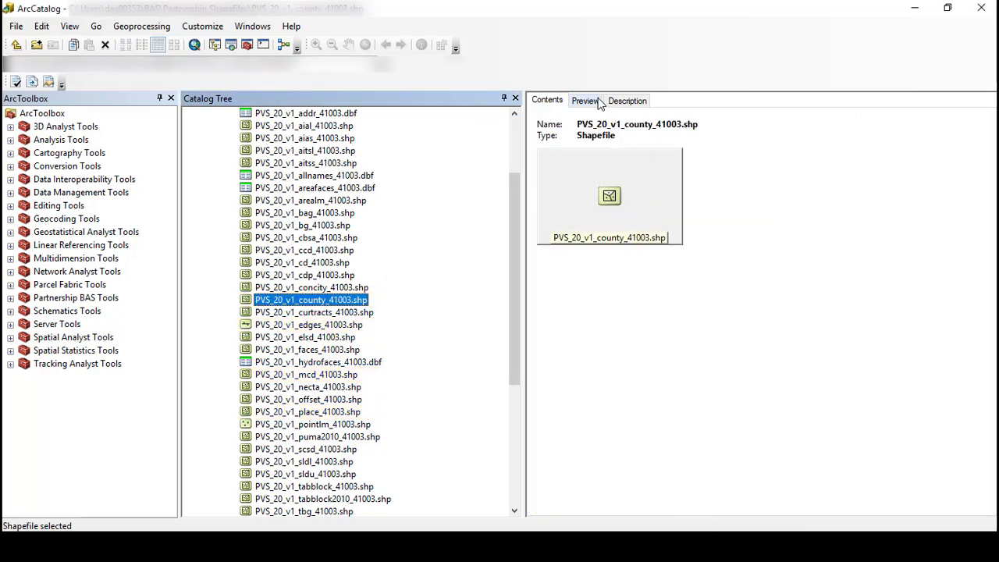
click(585, 101)
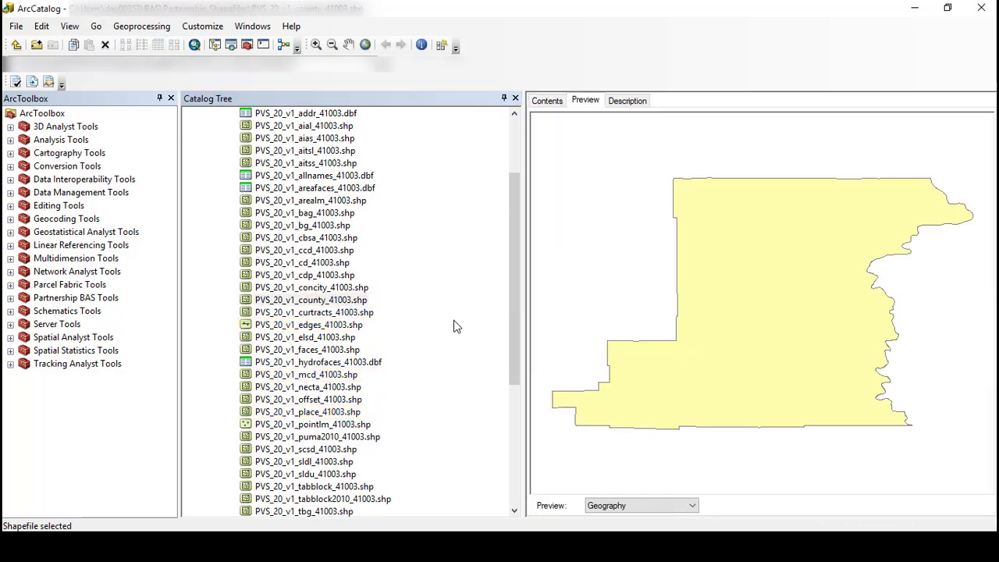
click(359, 326)
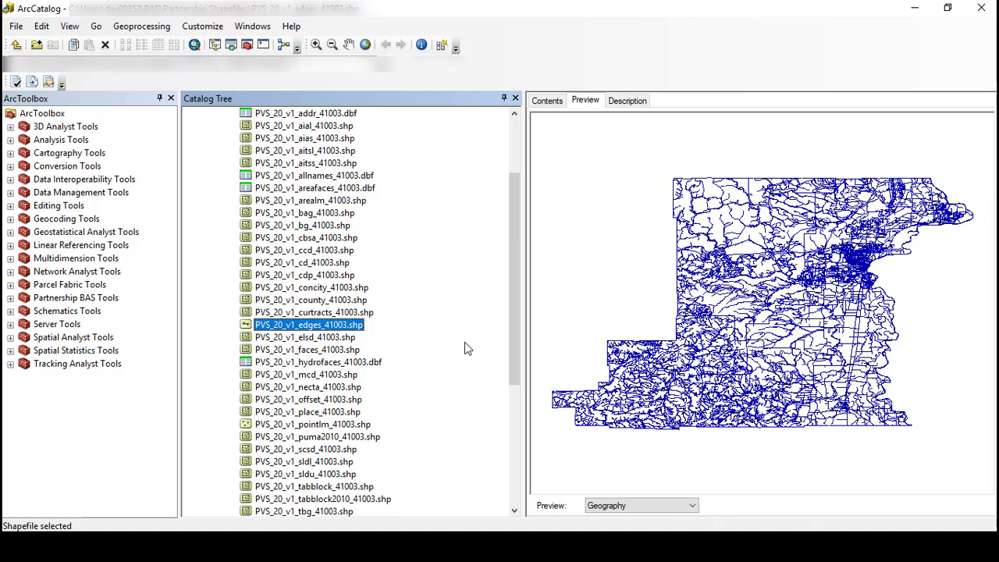
click(348, 377)
click(344, 413)
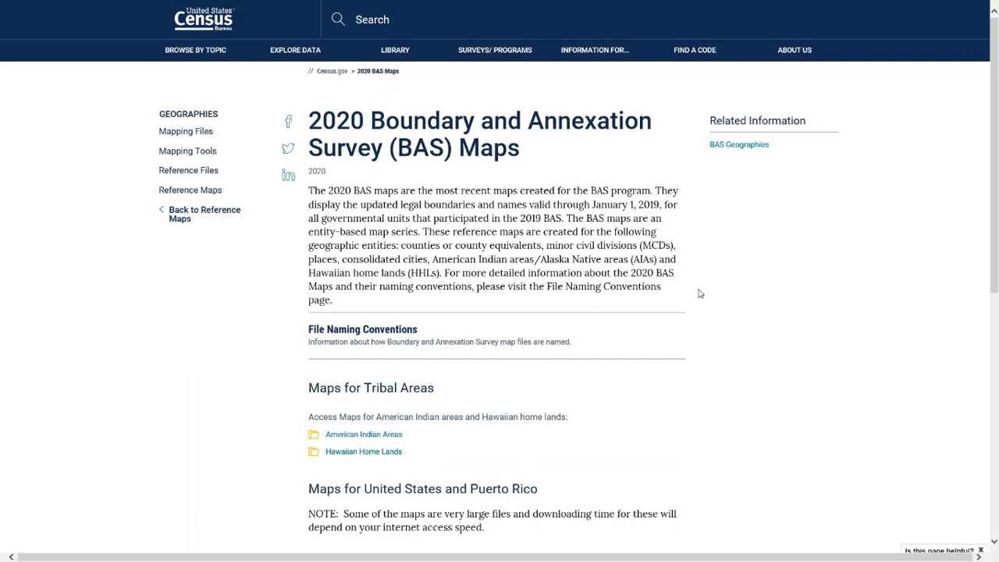
On the Census Bureau's 2020 BAS Maps page, choose Oregon under Incorporated Places to access its place maps.
scroll(700, 293, down, 4)
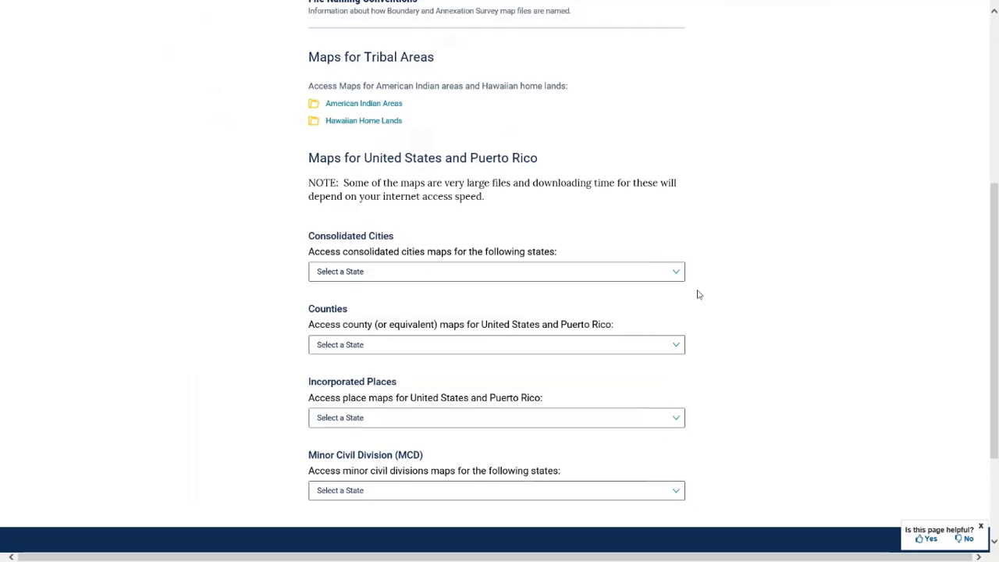
click(676, 418)
scroll(600, 478, down, 10)
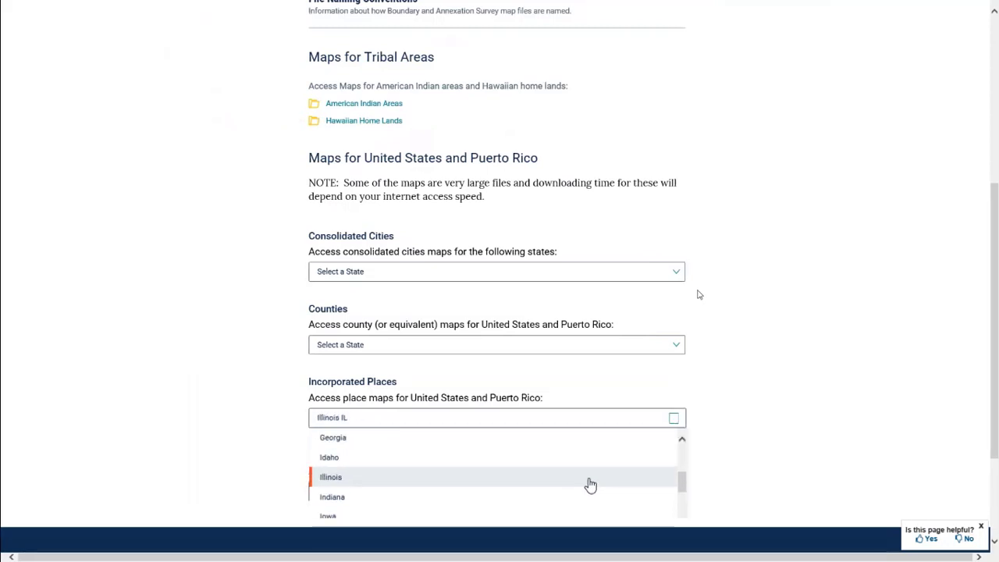
scroll(586, 485, down, 8)
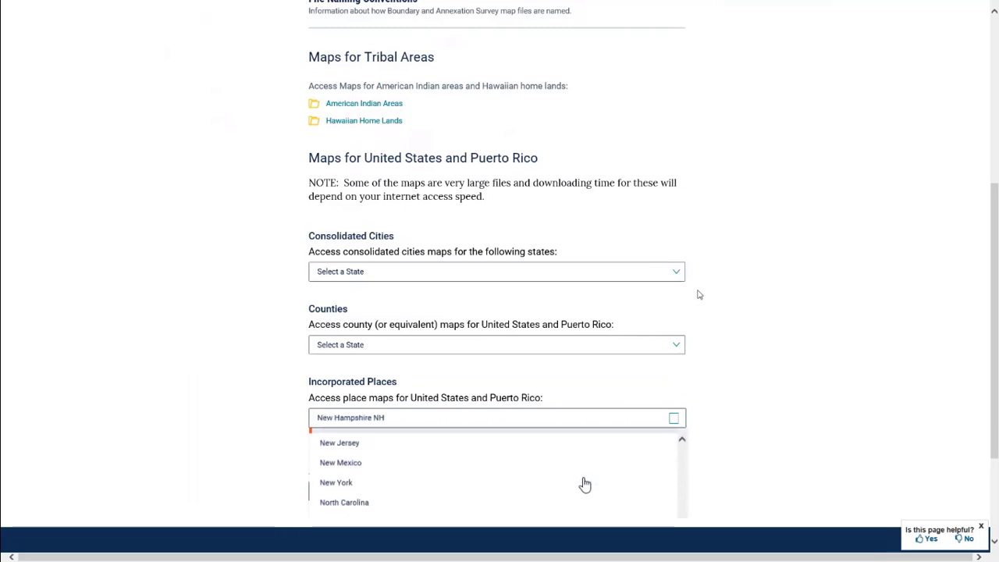
key(Escape)
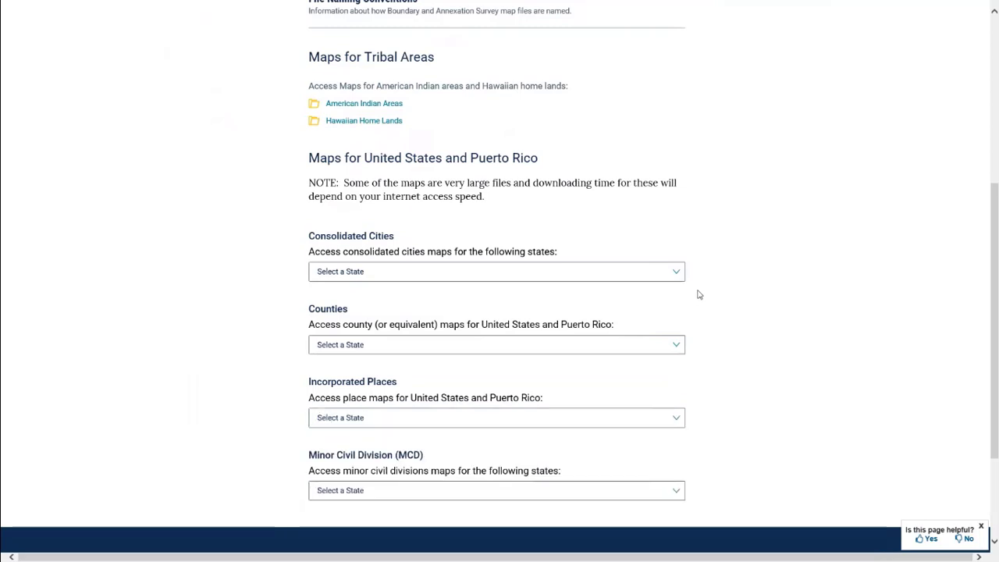
Find the p4115800_corvallis folder in the Oregon place maps directory and open the BAS20P14100015800.pdf map.
scroll(409, 377, down, 6)
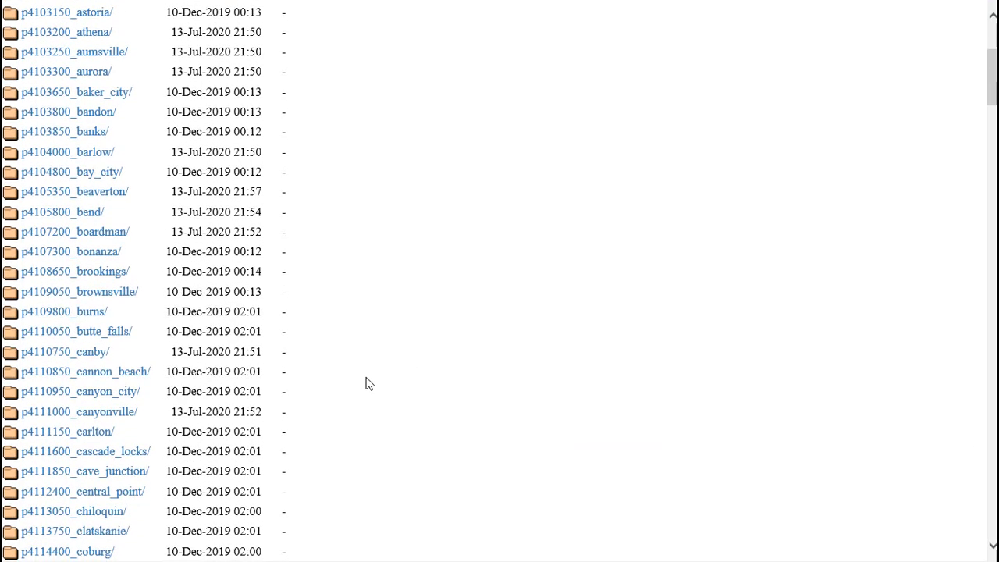
scroll(368, 383, down, 2)
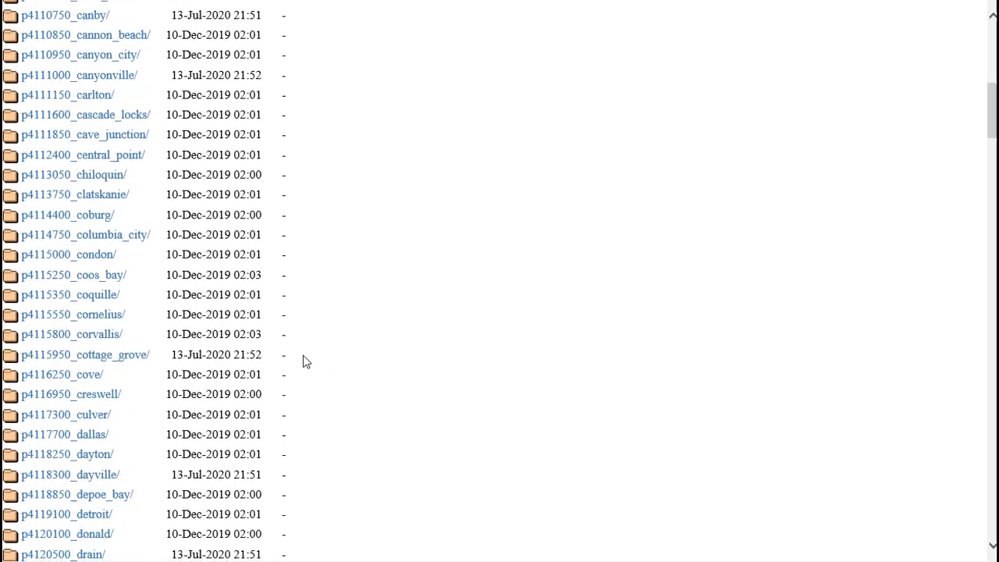
click(105, 335)
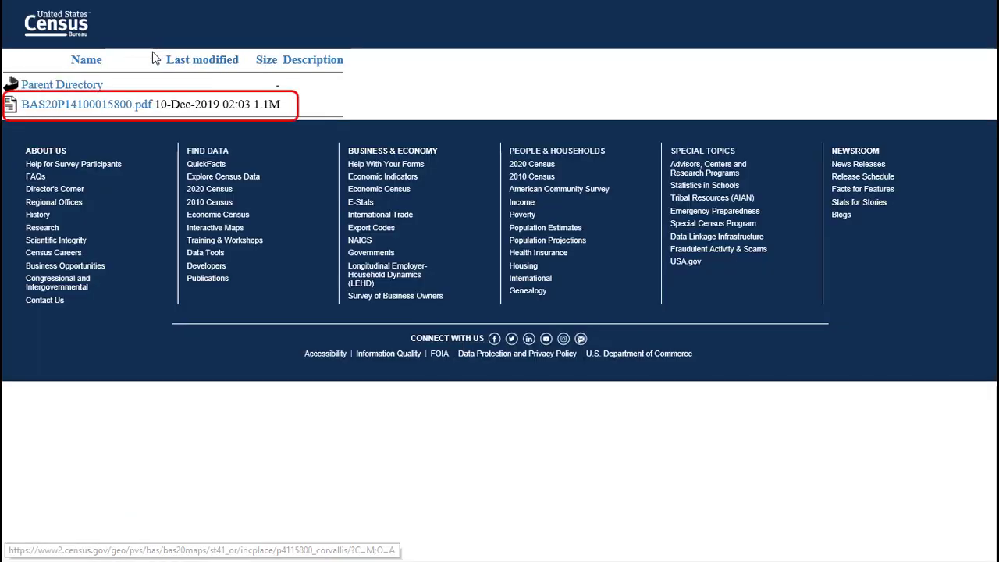
click(117, 106)
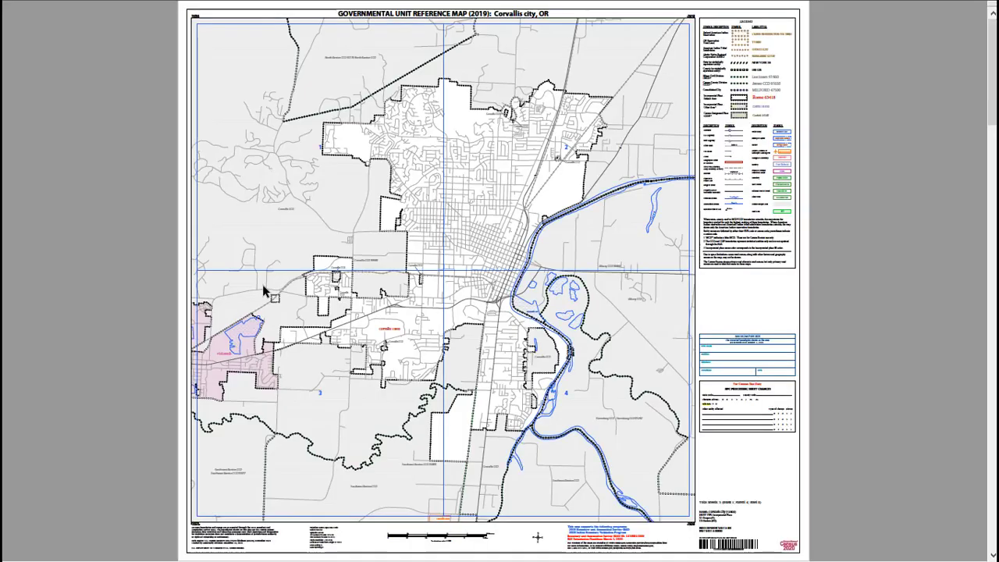
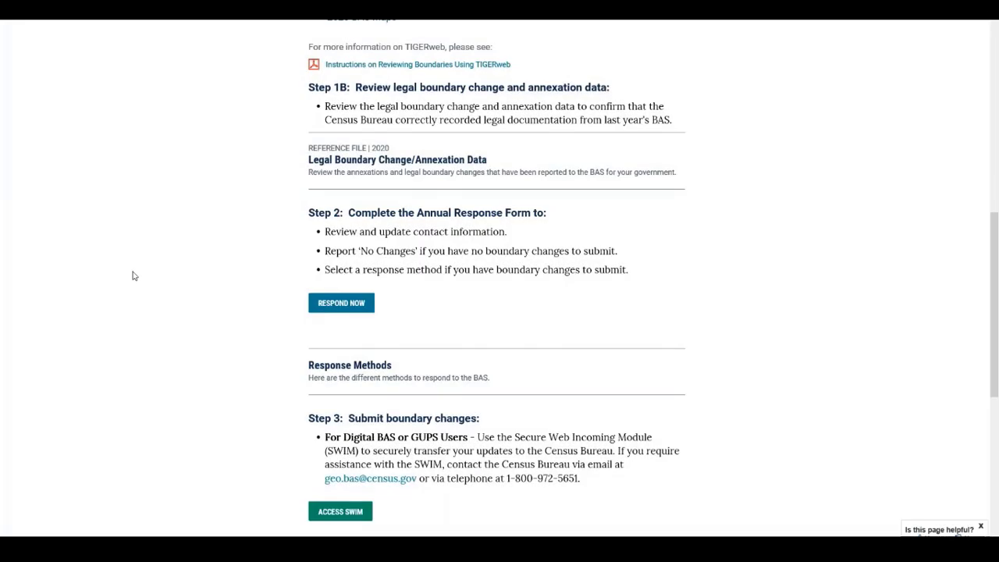
Open the BAS Annual Response Form and examine its annual response, HEO/TC contact and BAS contact sections.
click(348, 314)
scroll(786, 399, down, 6)
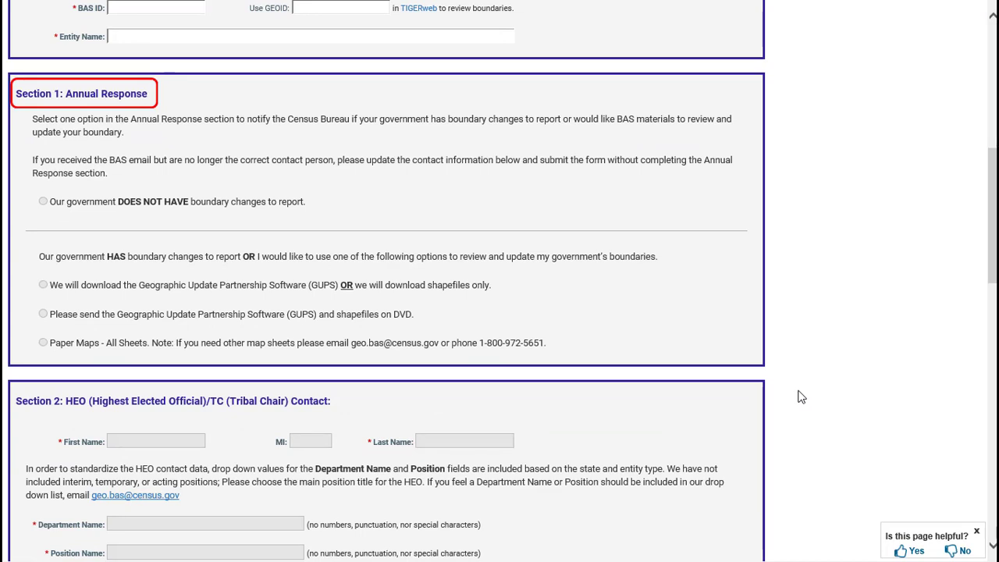
scroll(800, 397, down, 4)
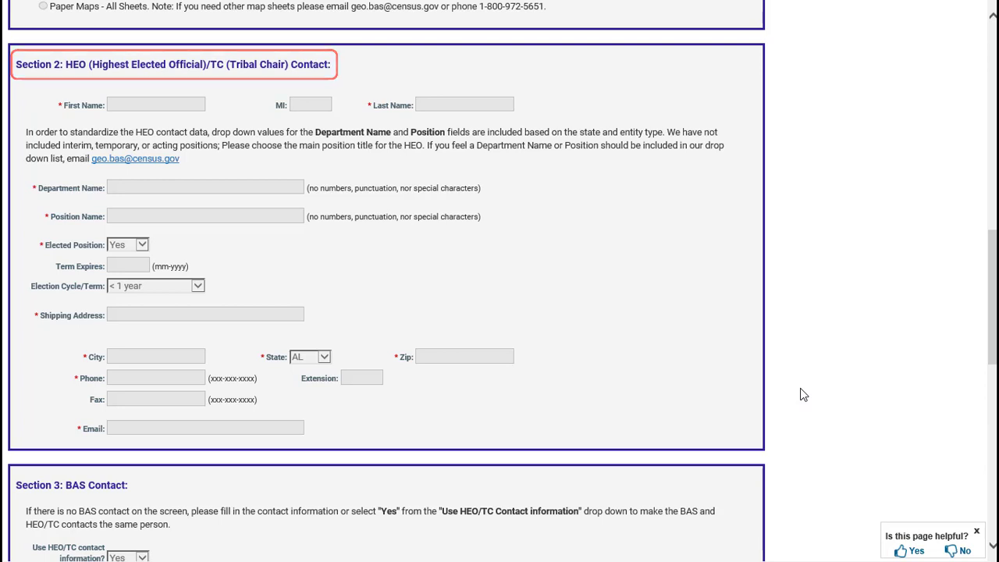
scroll(802, 395, down, 5)
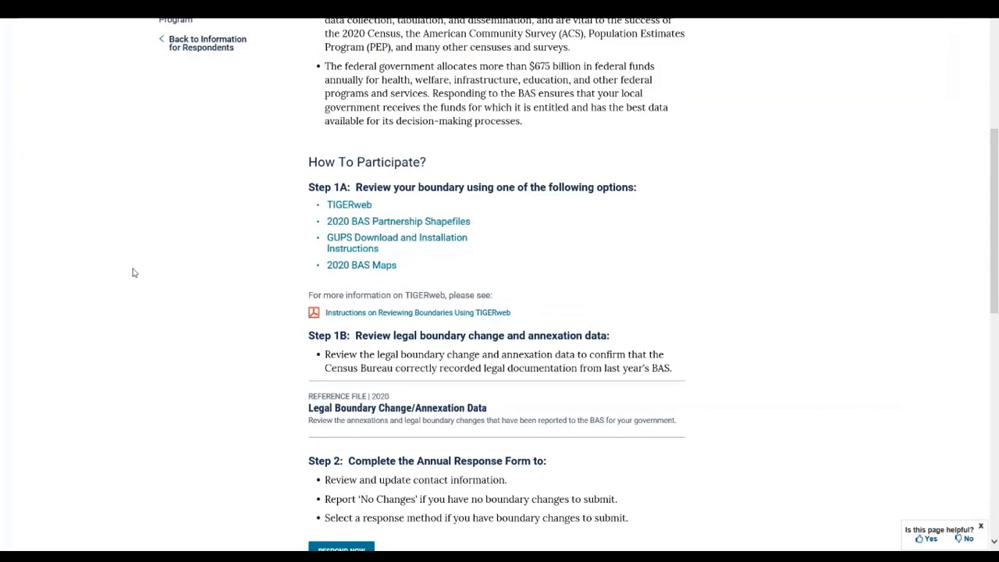
Open the Annual Response Form from Step 2 and set the entity to Corvallis city (Benton, Oregon).
scroll(133, 272, down, 3)
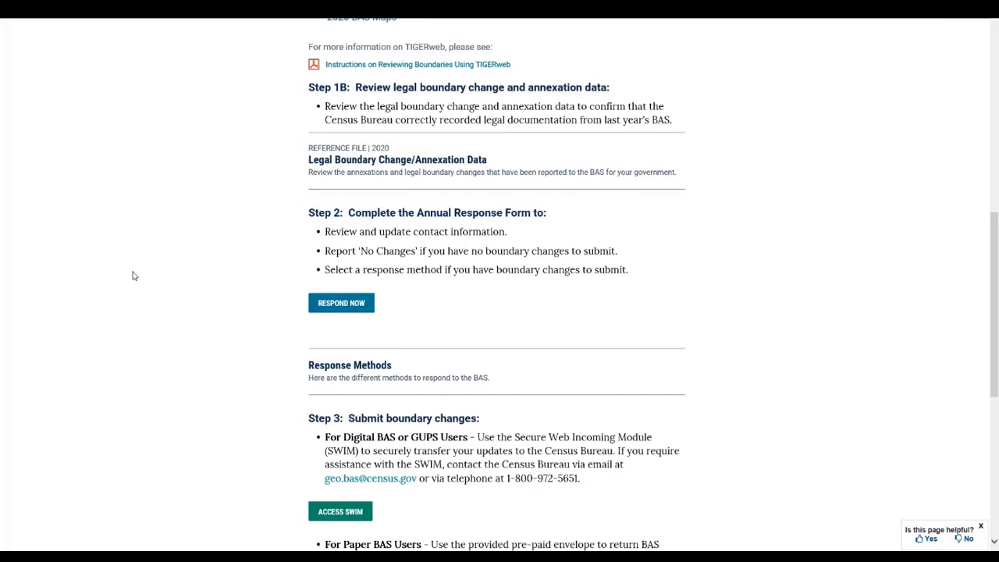
click(341, 304)
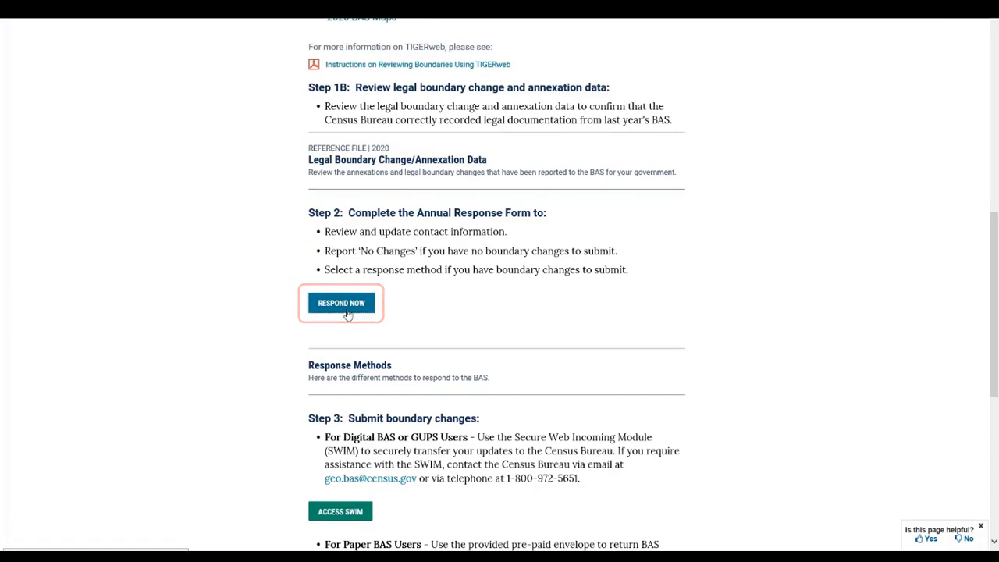
scroll(408, 412, down, 1)
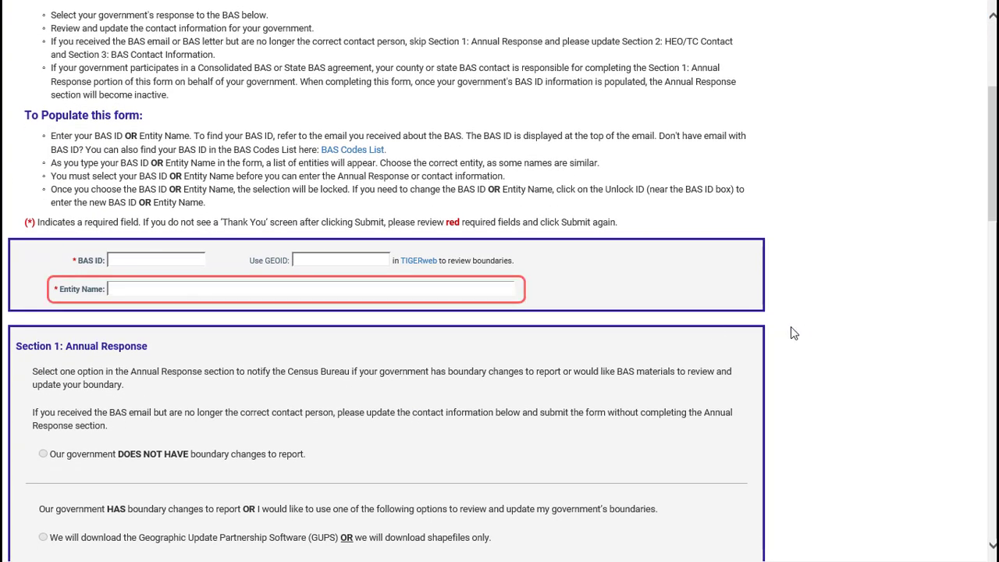
text(corvallis)
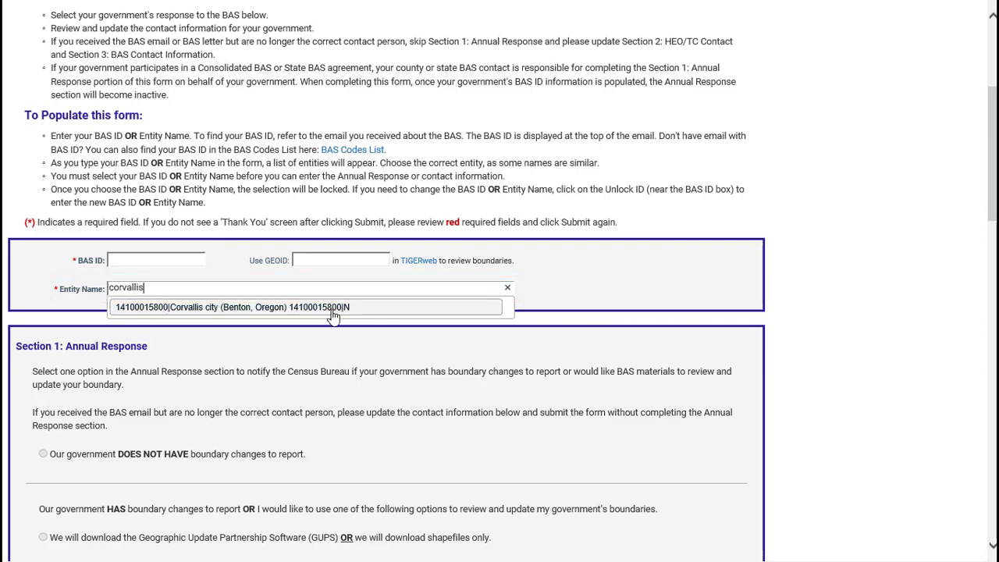
click(332, 311)
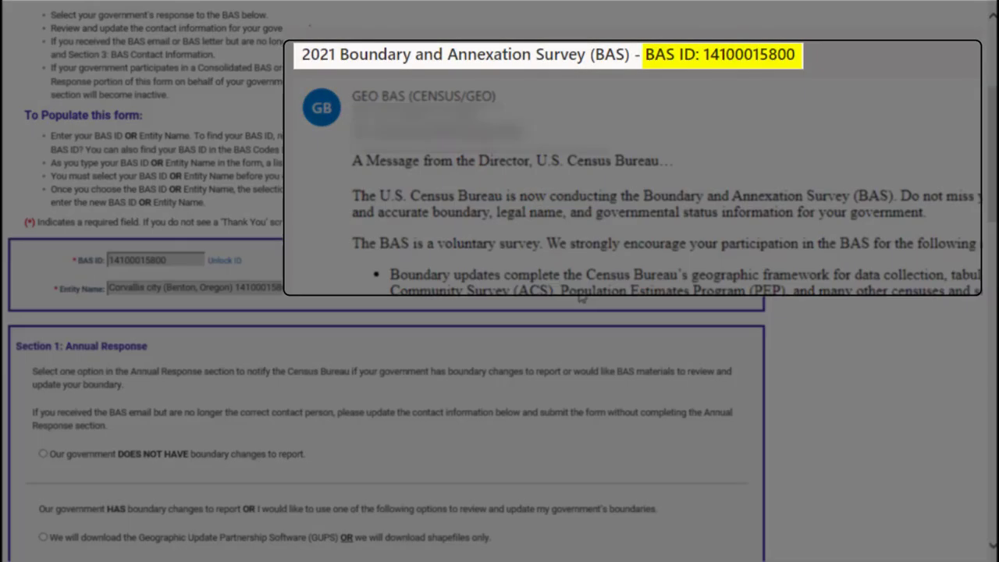
In Section 1, mark the no-boundary-changes response and switch it to downloading GUPS or shapefiles only.
scroll(580, 297, down, 5)
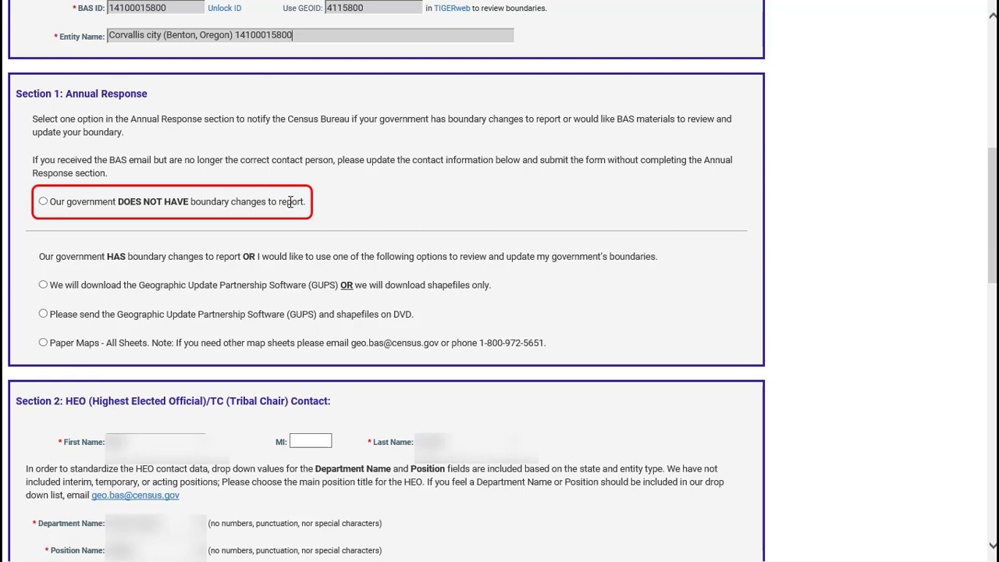
click(43, 204)
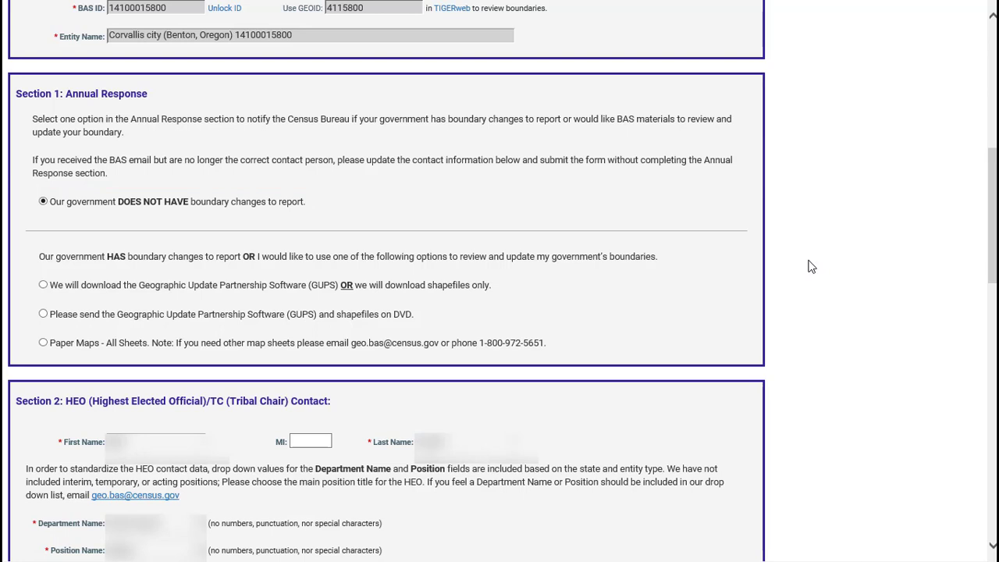
click(43, 285)
Review the HEO/TC and BAS contact details in Sections 2 and 3 and submit the form.
scroll(790, 268, down, 5)
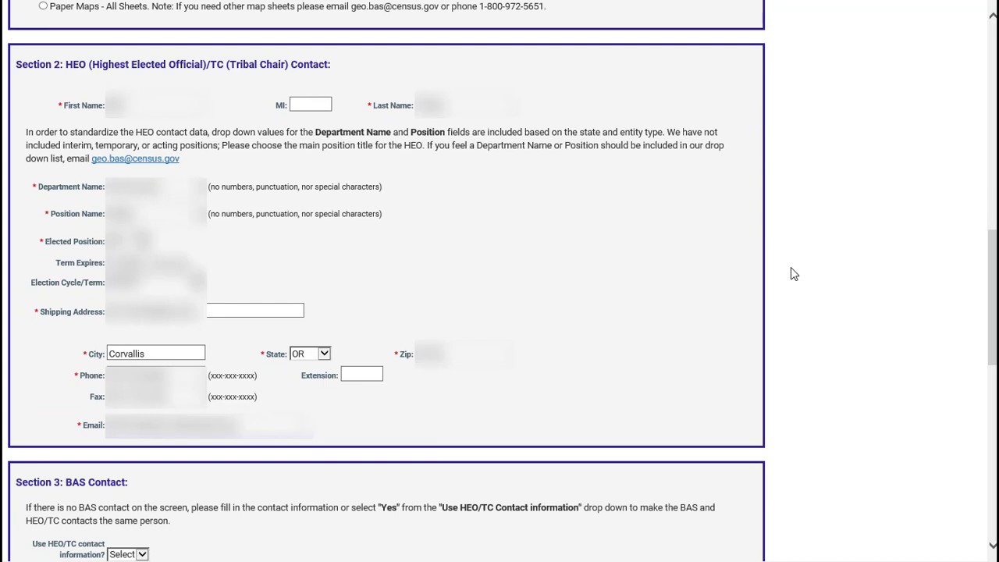
scroll(791, 268, down, 5)
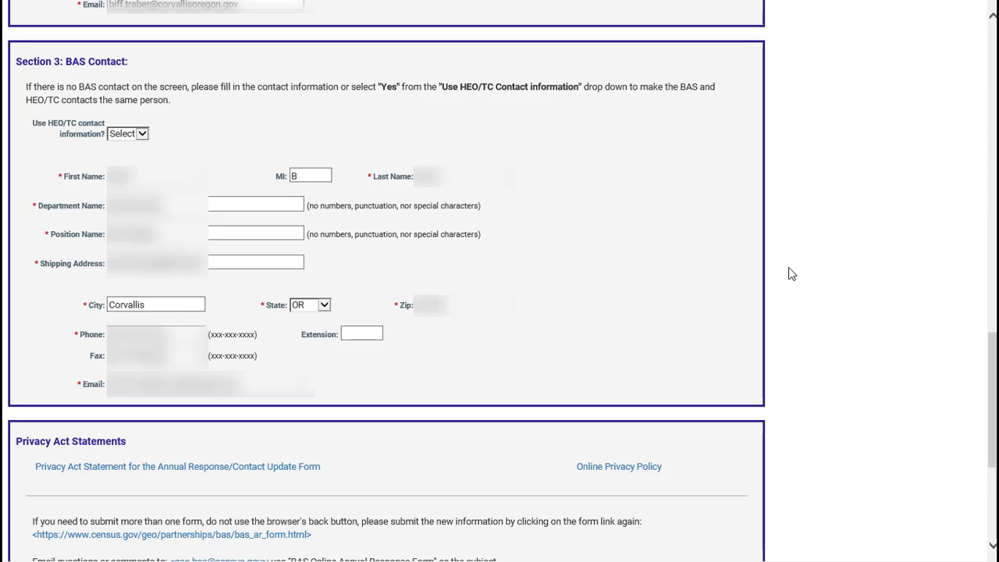
scroll(790, 273, down, 3)
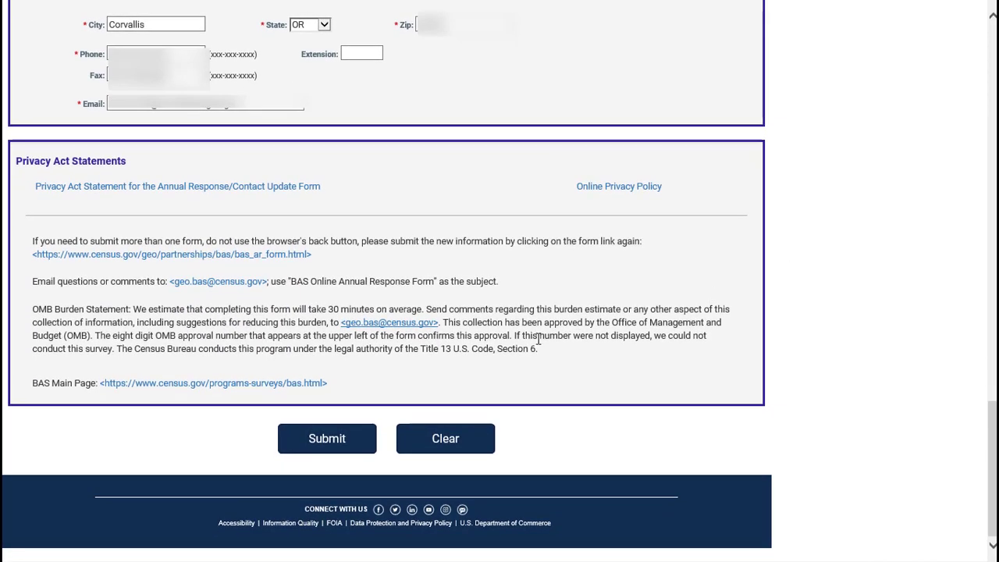
click(331, 455)
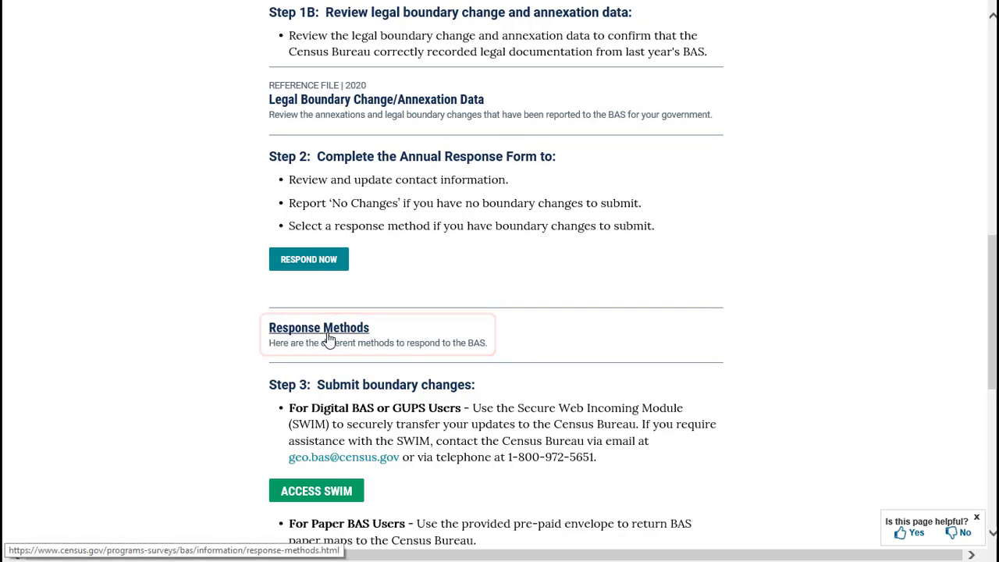
Open the Response Methods page from the How To Participate steps and read the Digital BAS description.
click(320, 341)
scroll(219, 337, down, 7)
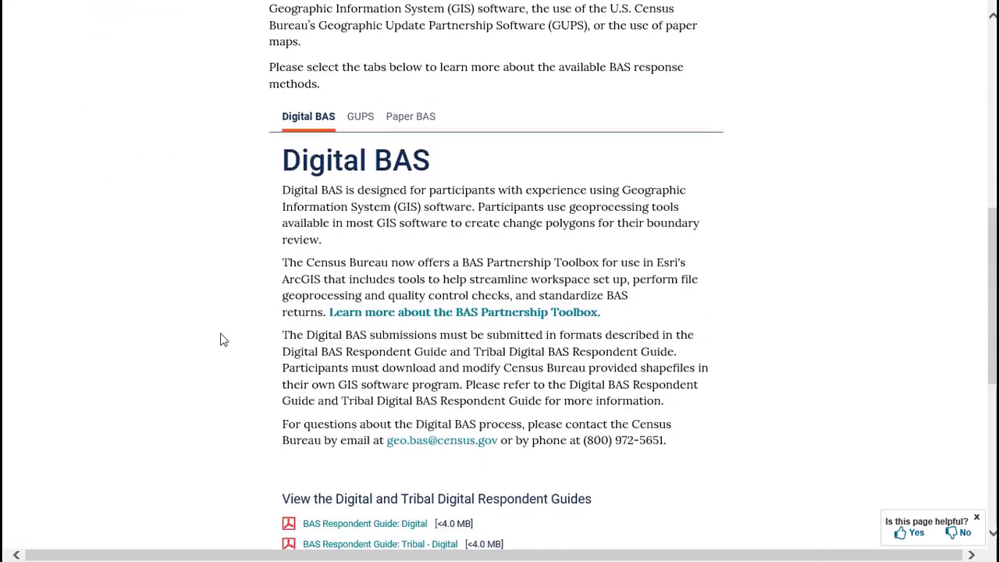